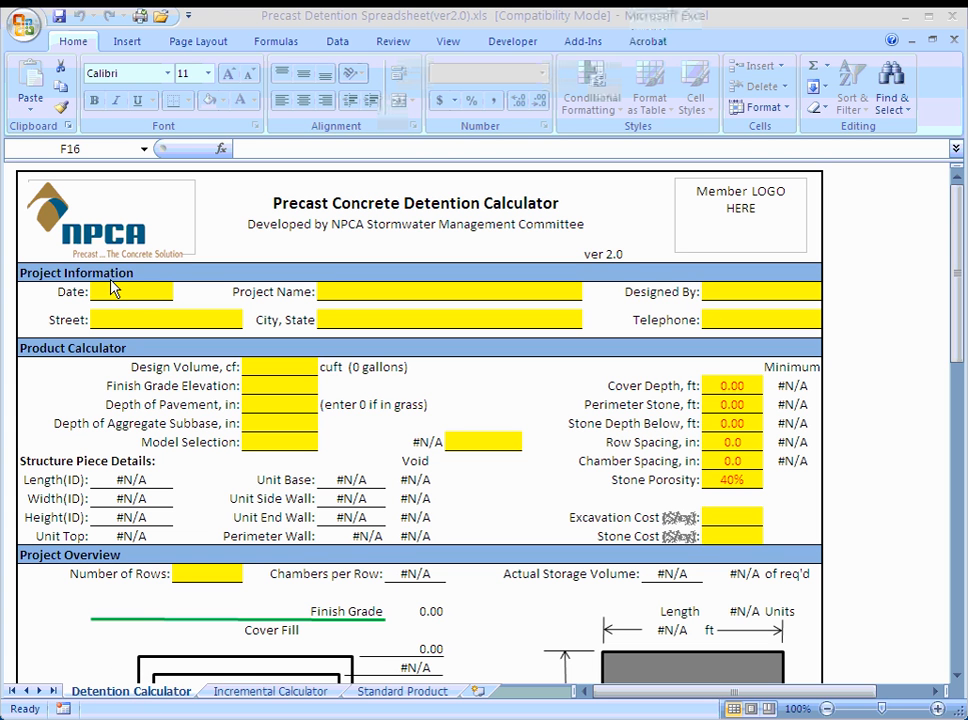
Step: Fill in the project information with date 8/20/10, project name Walmart and the designer's initials
click(138, 291)
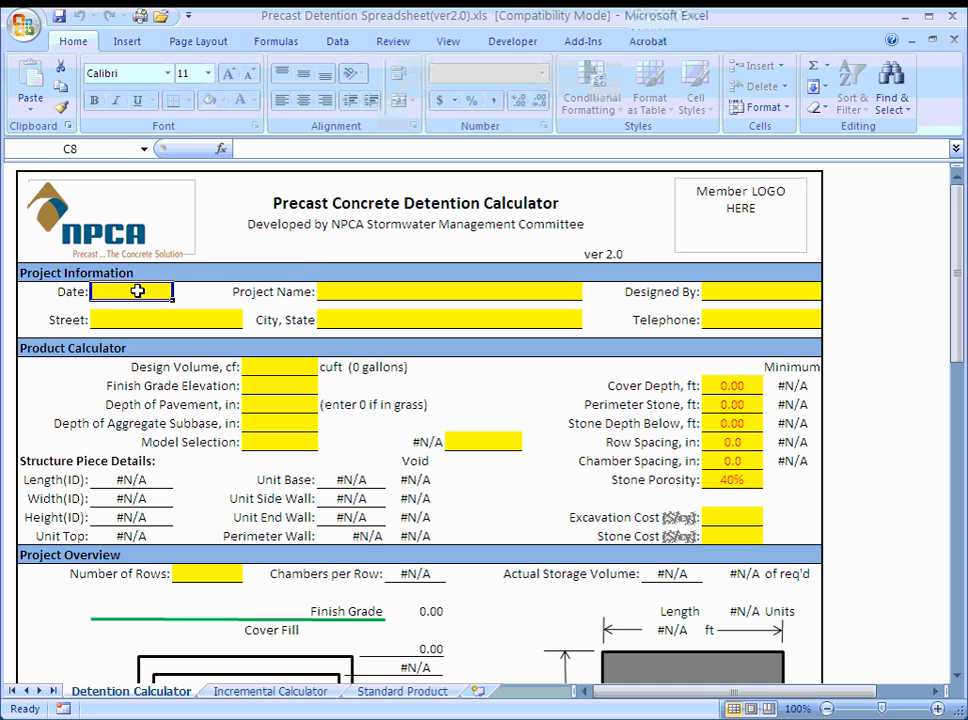
text(8/20/10)
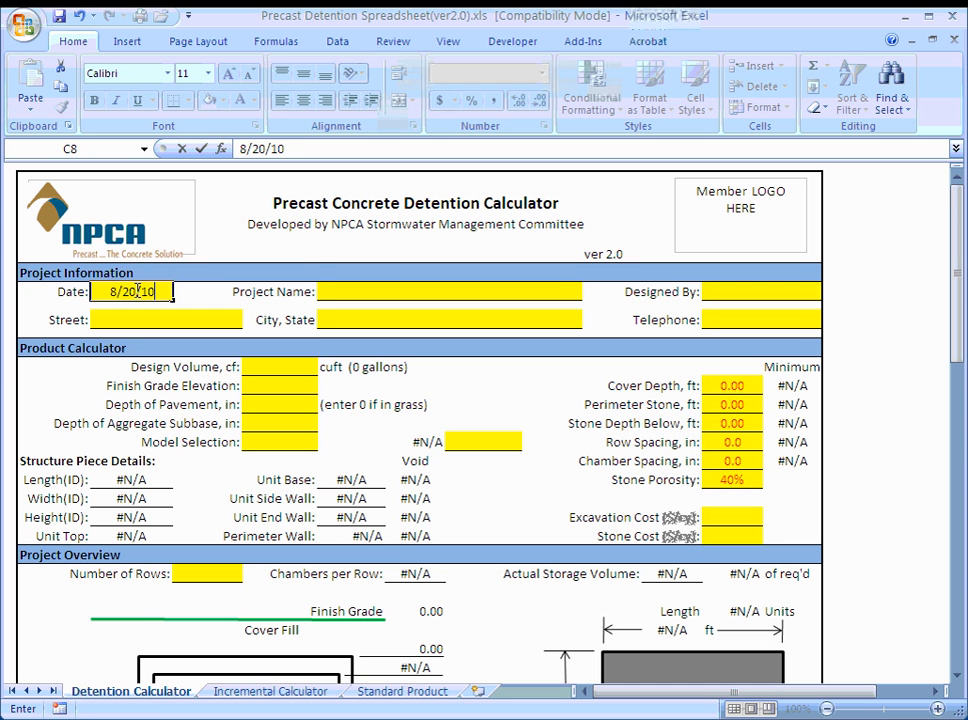
key(Tab)
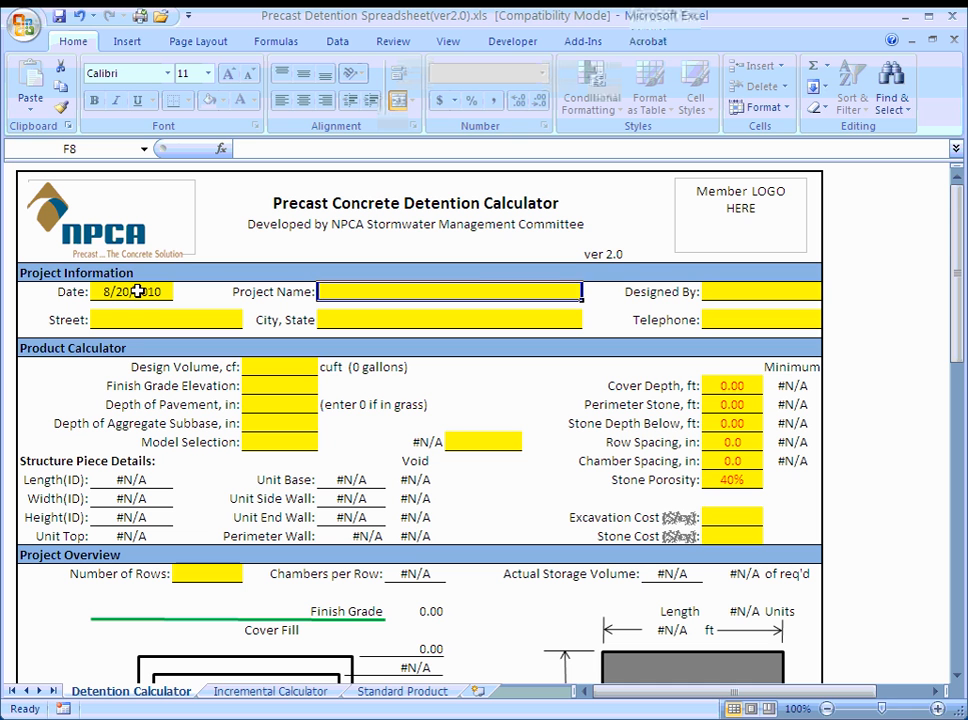
text(Walmart)
key(Tab)
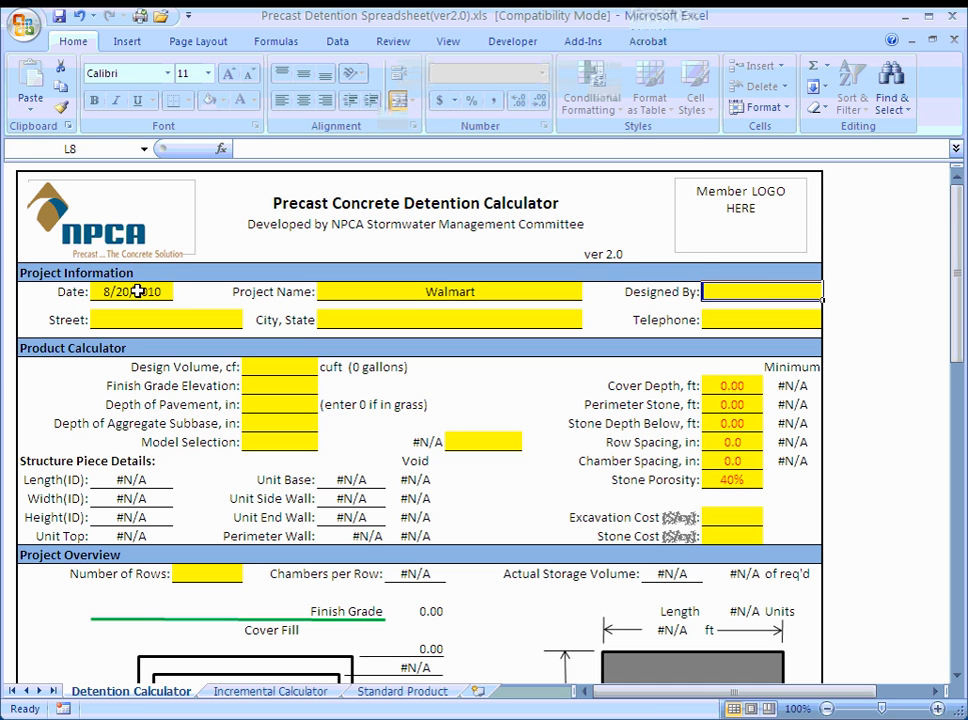
text(GJS)
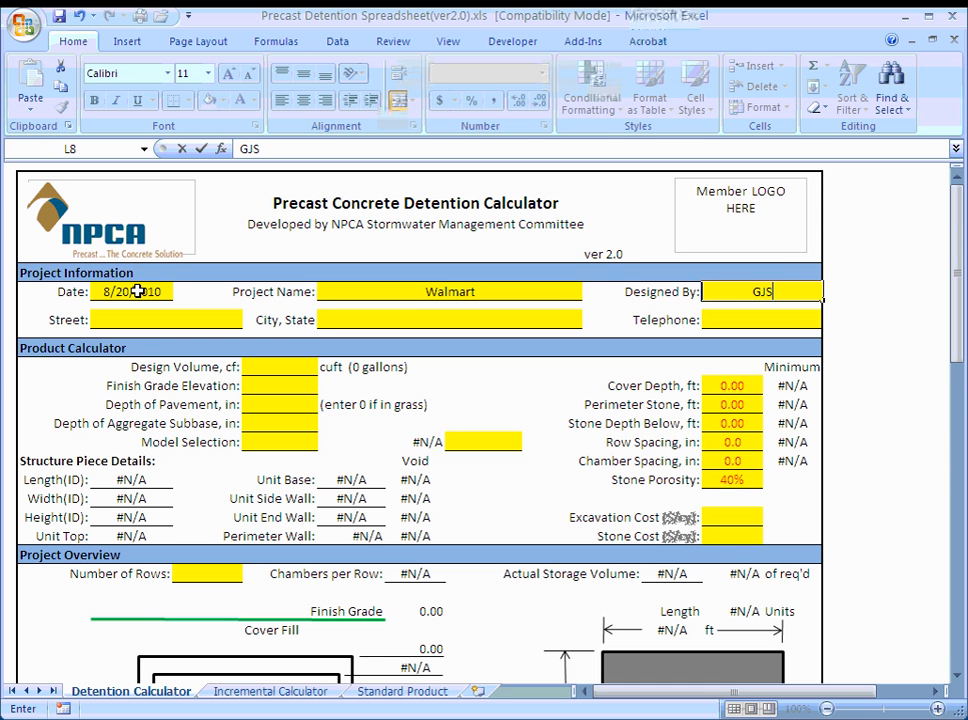
key(Tab)
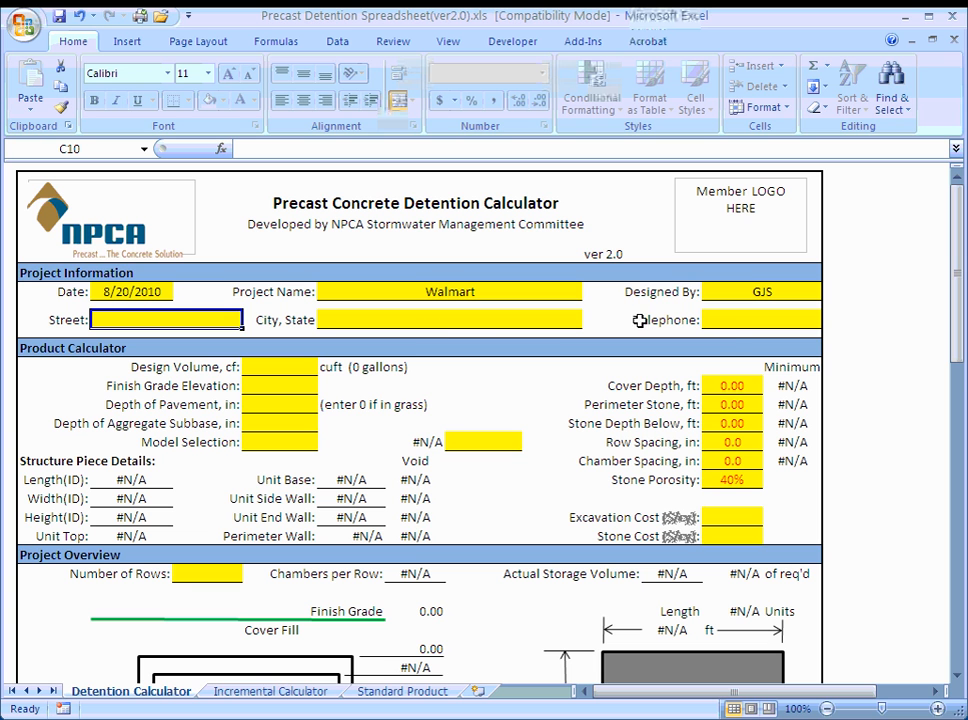
Step: Set the design volume to 15000 cubic feet and the finish grade elevation to 101
click(299, 371)
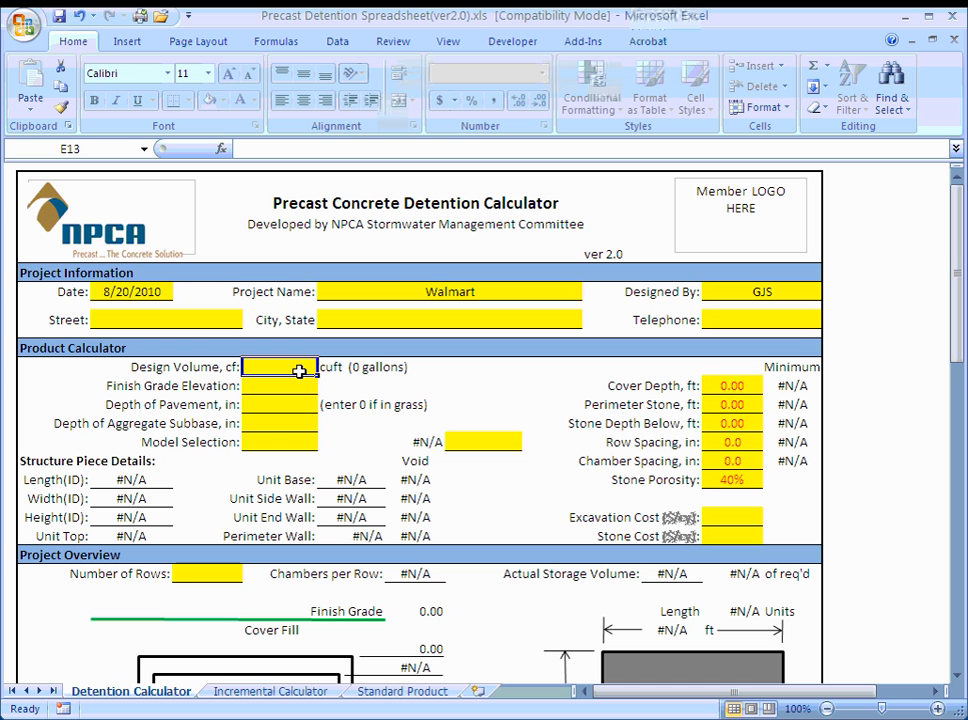
text(15000)
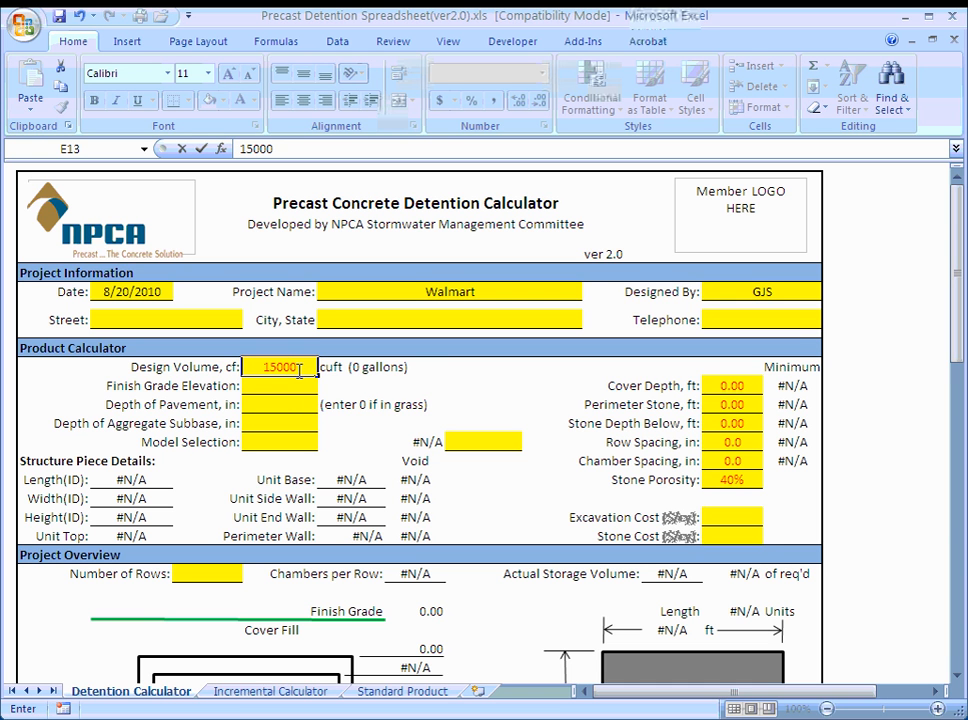
key(Return)
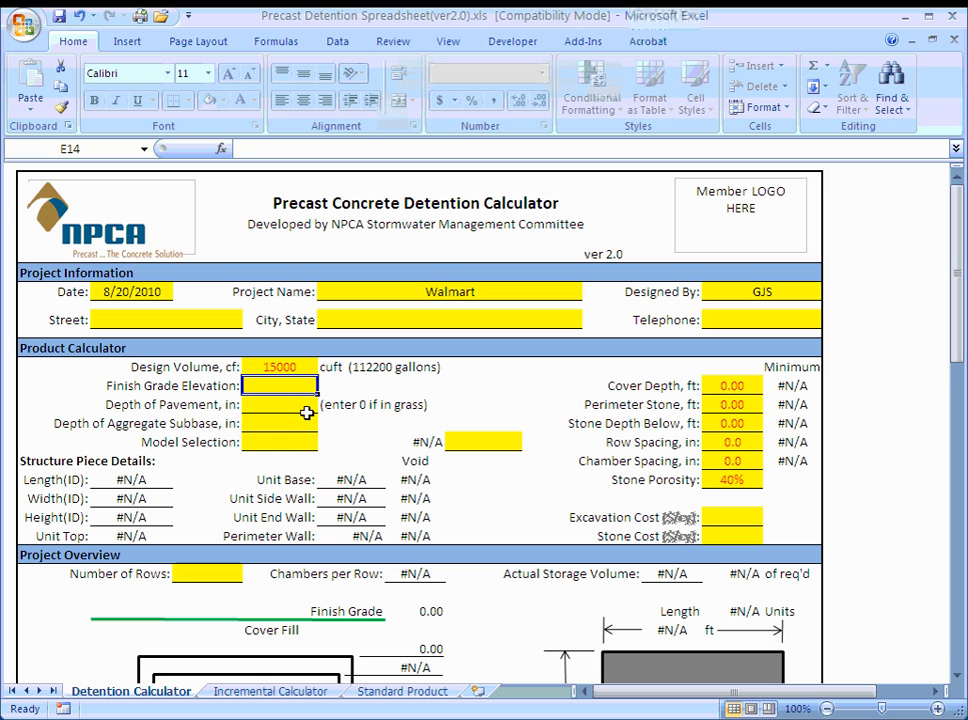
text(101)
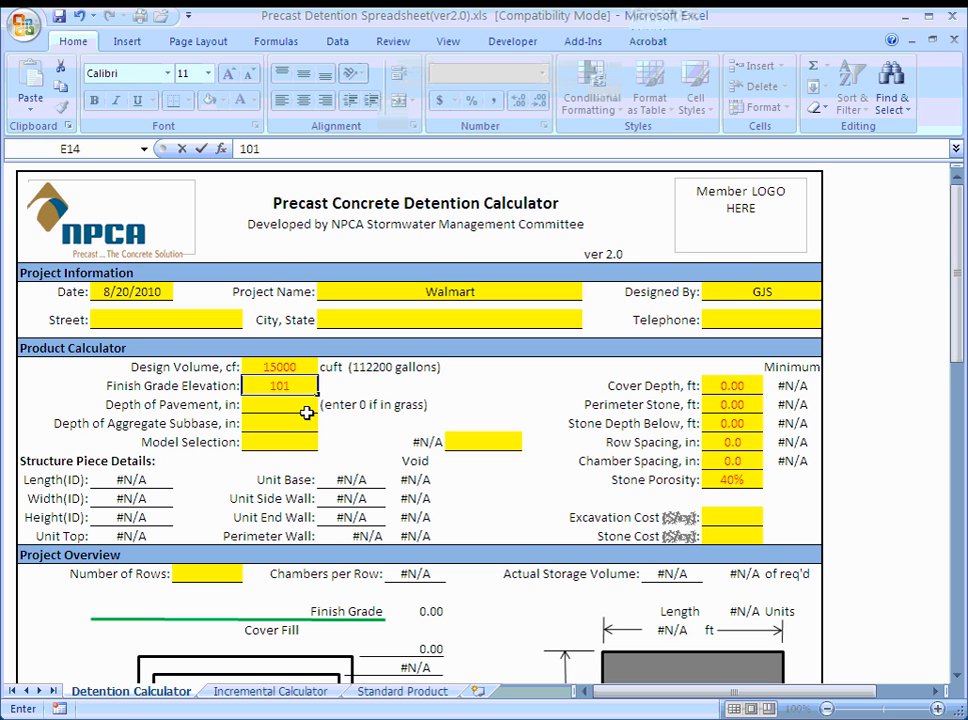
key(Return)
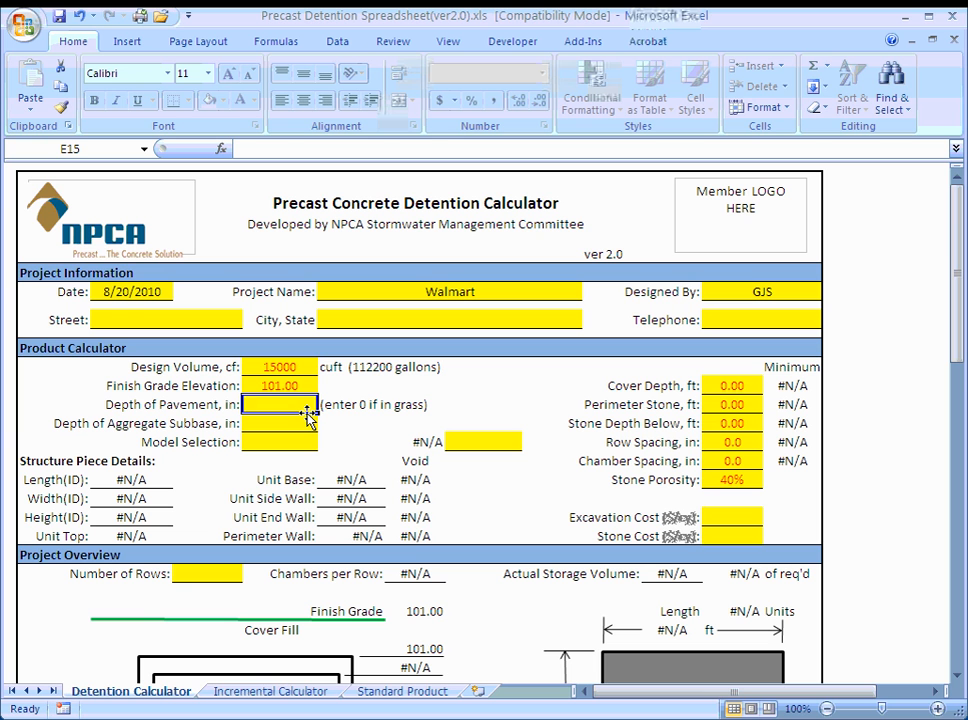
Step: Set the depth of pavement to 3 inches and the depth of aggregate subbase to 6 inches
text(3)
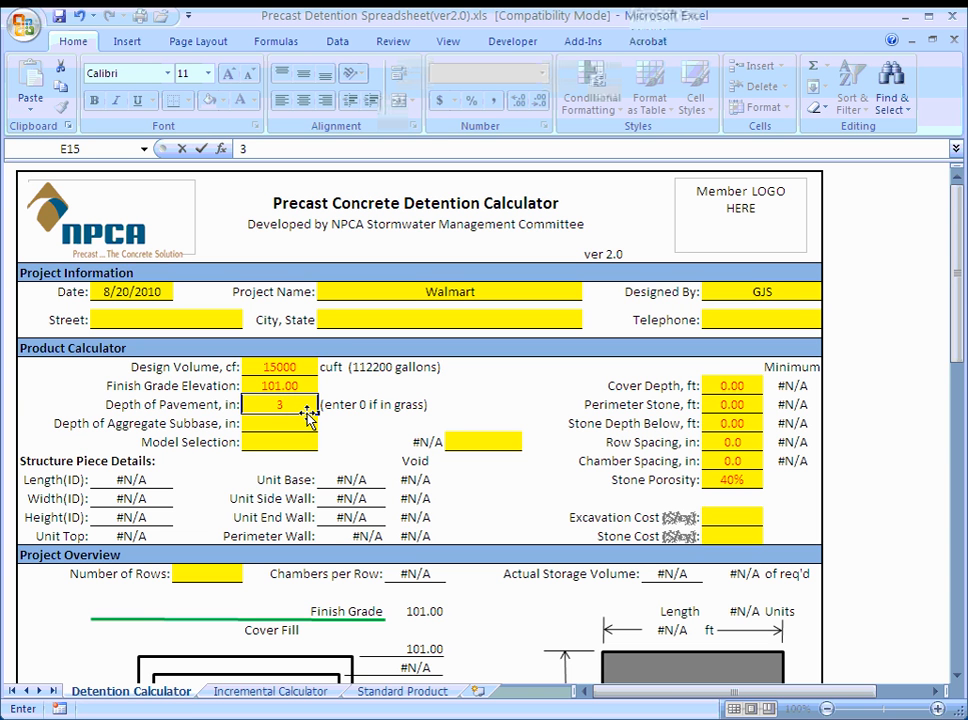
key(Return)
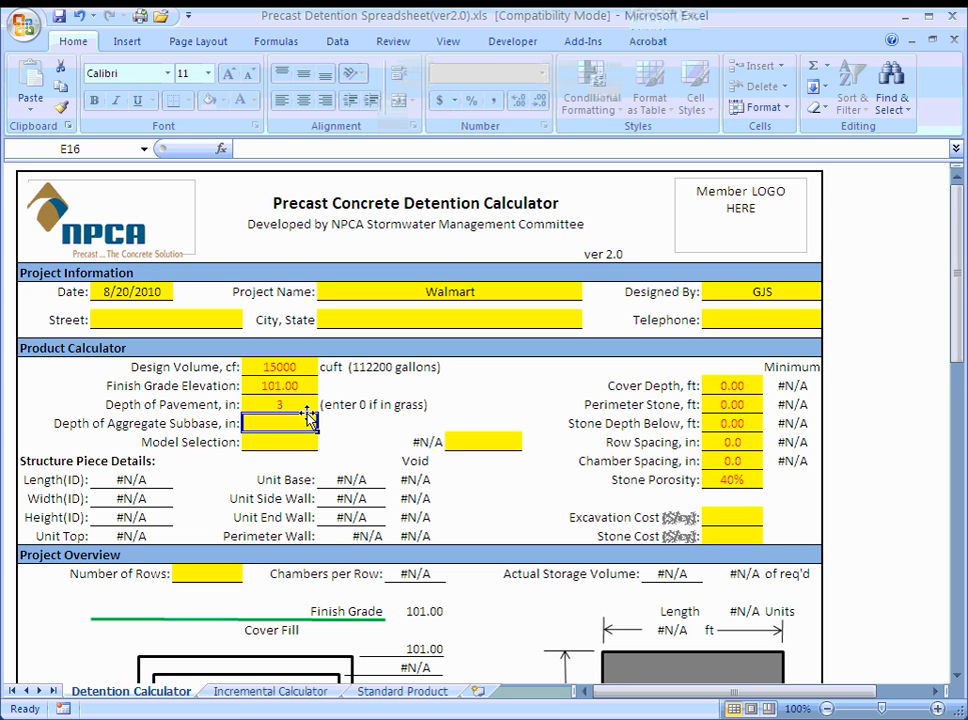
text(6)
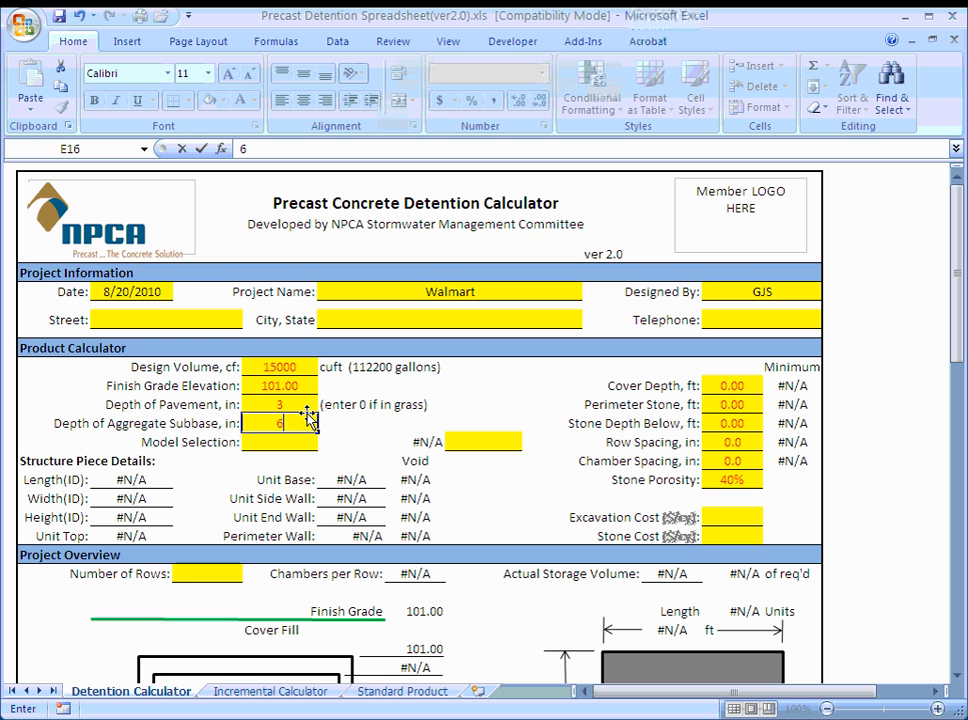
key(Return)
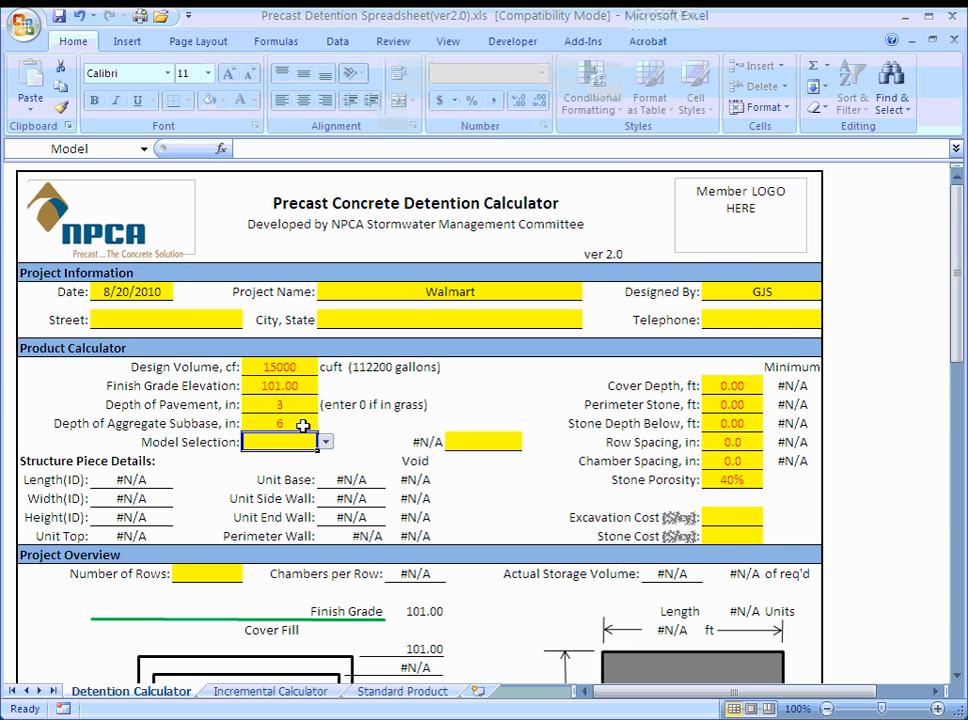
Step: Choose Galley 4x4 as the model and review its specifications on the Standard Product sheet and in the calculator's structure piece details
click(325, 442)
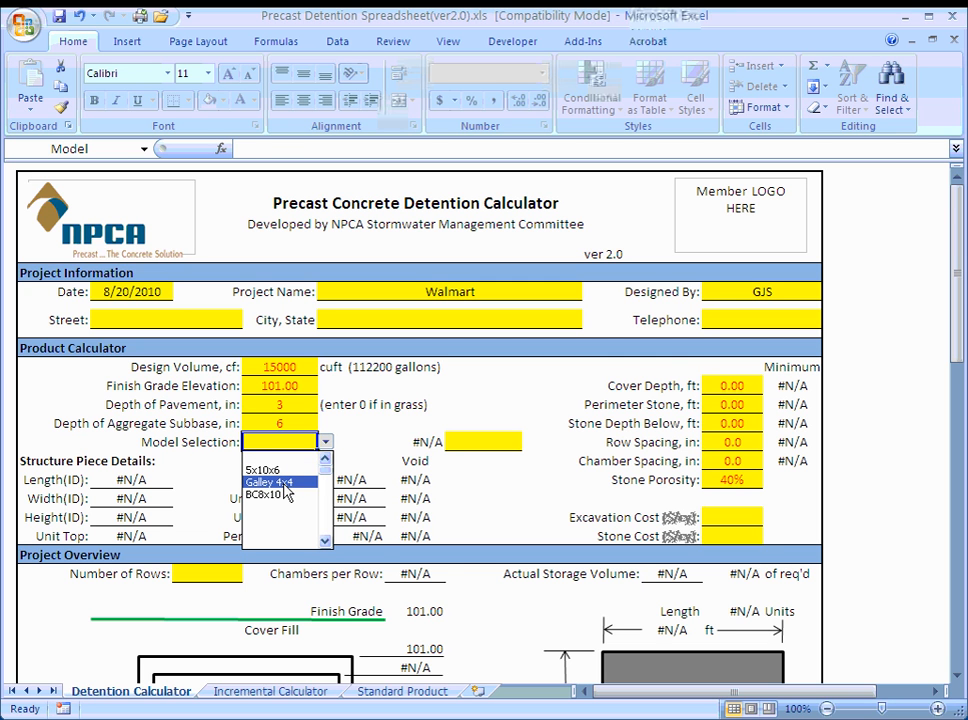
click(270, 482)
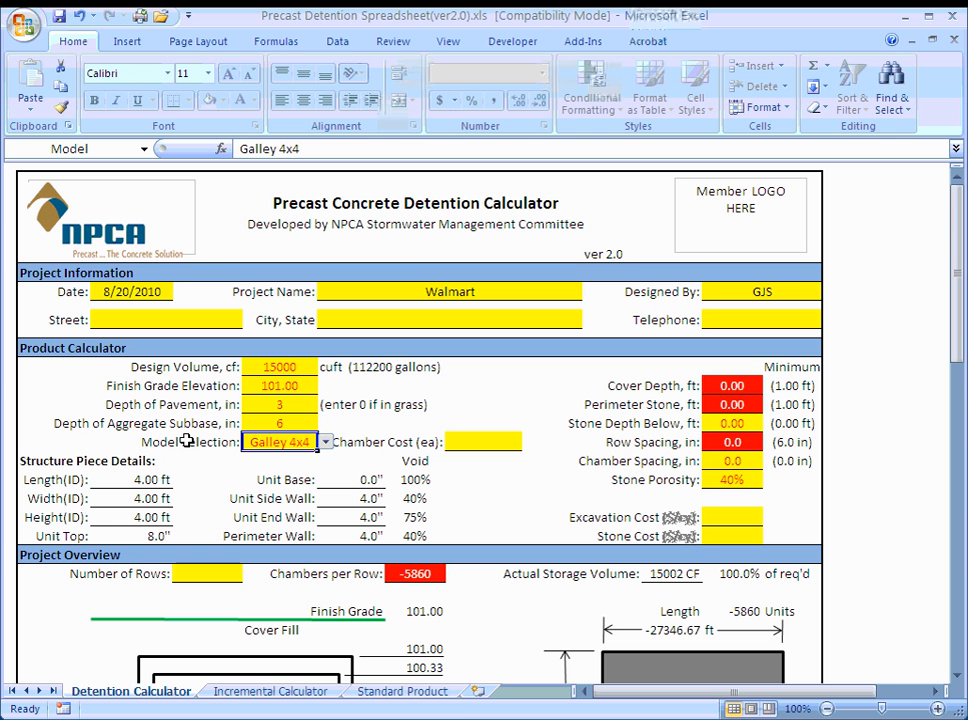
click(403, 691)
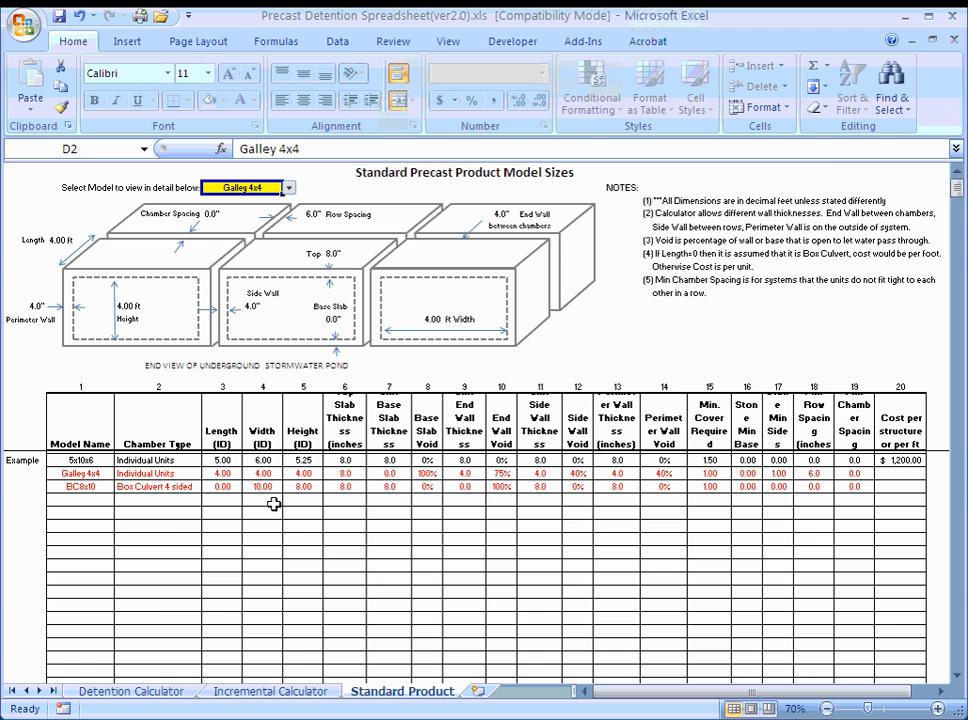
click(147, 691)
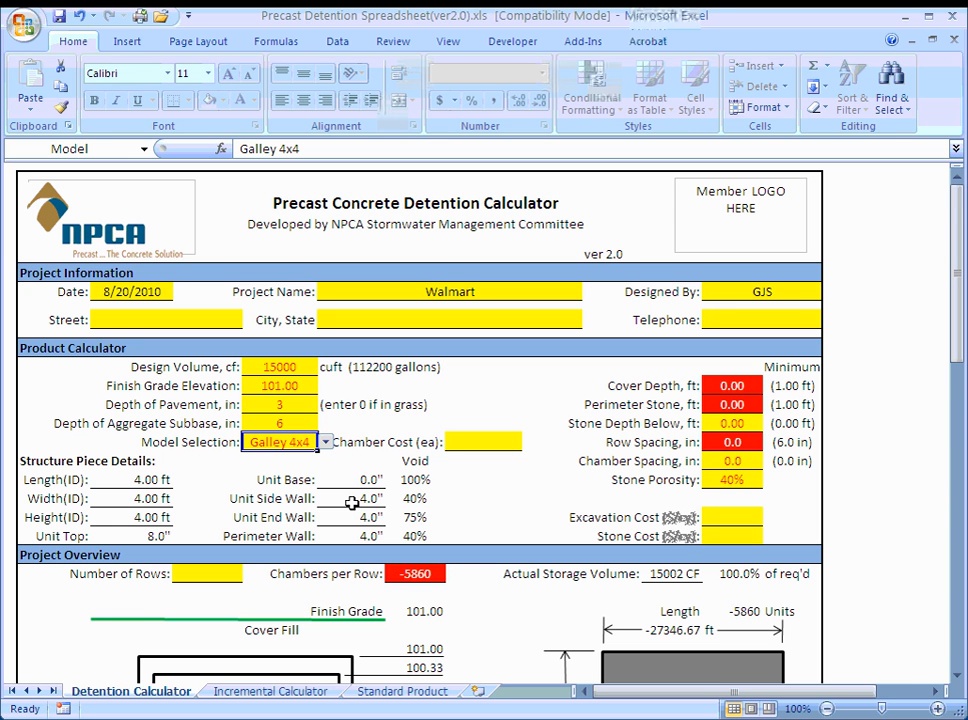
click(426, 497)
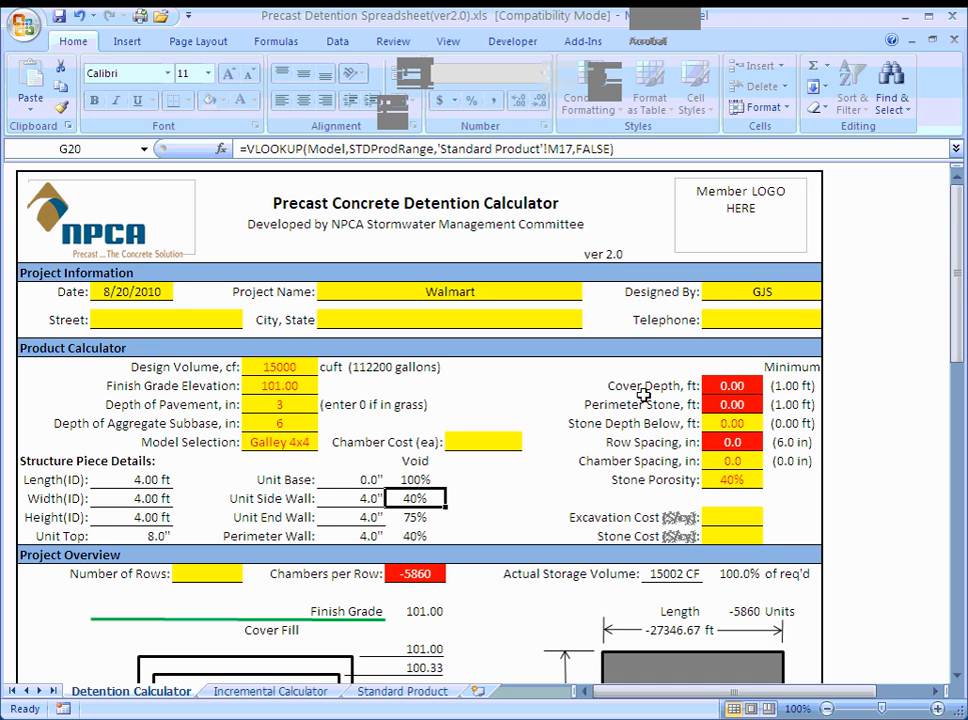
Step: Set both the cover depth and the perimeter stone to 1 ft
click(732, 386)
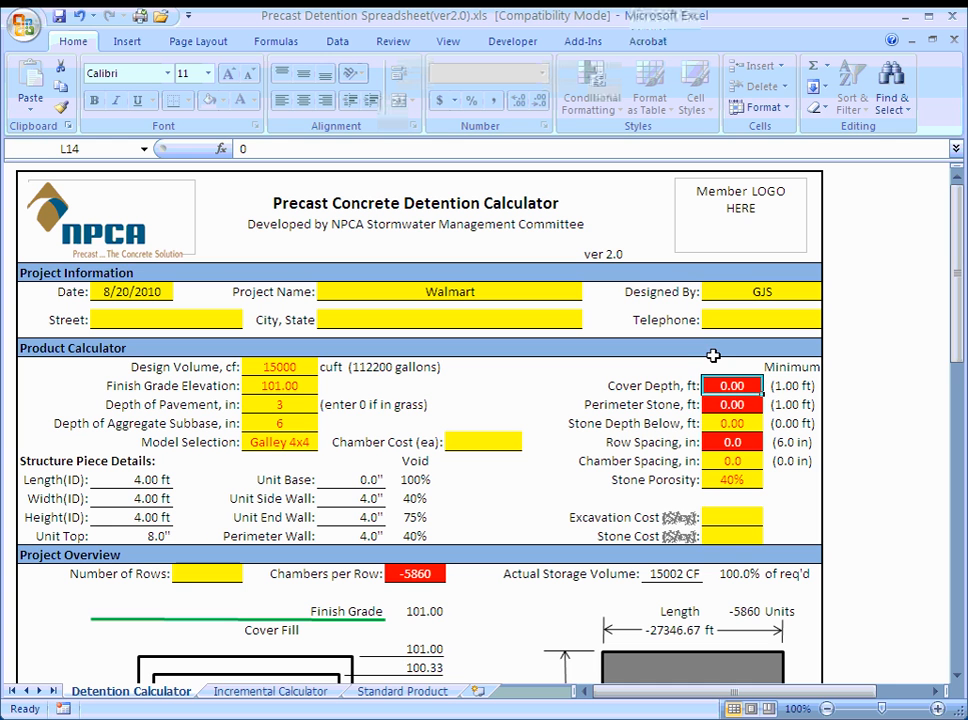
text(1)
key(Return)
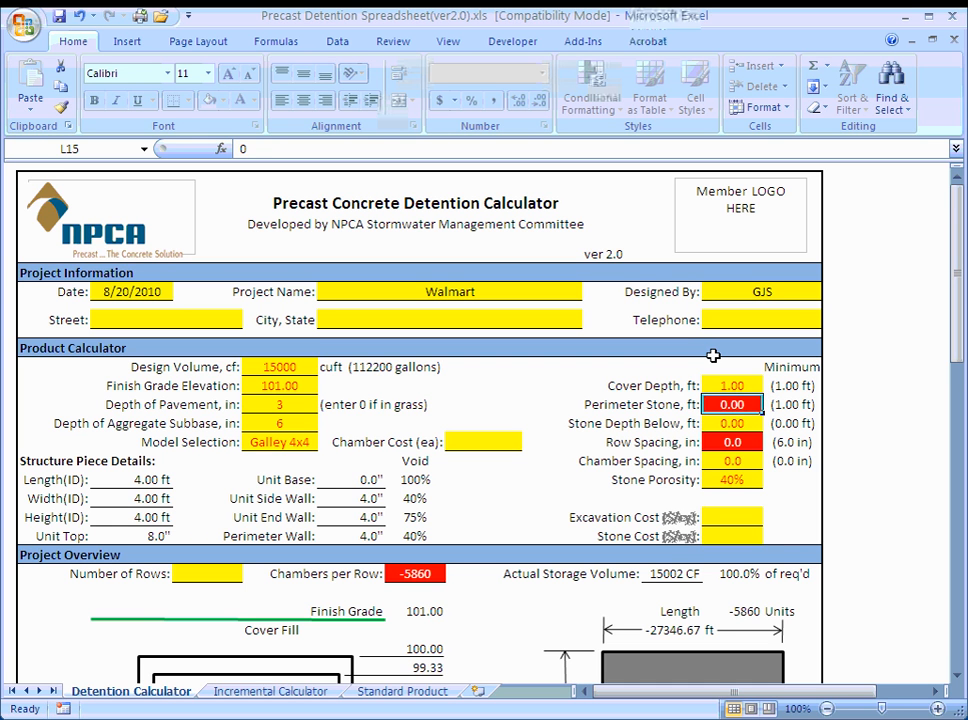
text(1)
key(Return)
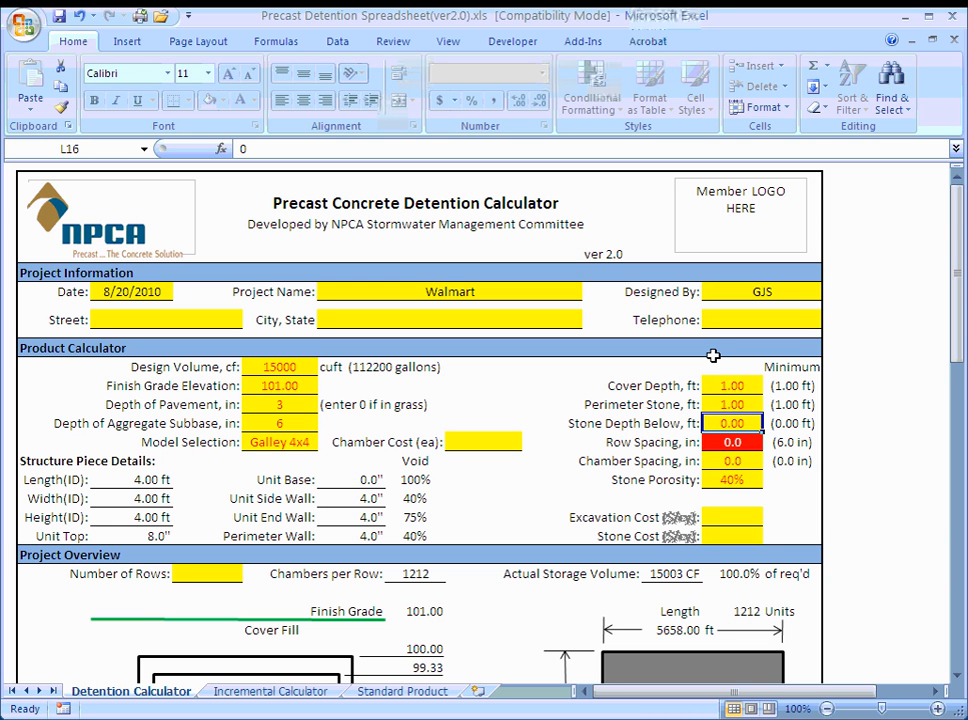
Step: Set the stone depth below to 0.5 ft and the row spacing to 6 inches, keeping the default chamber spacing
text(.5)
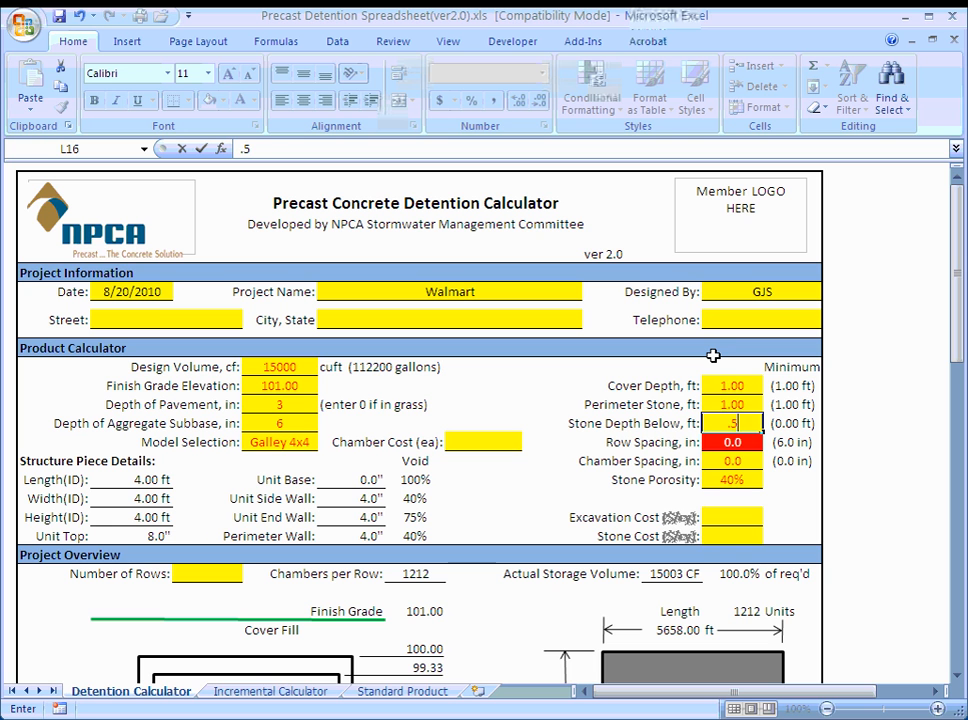
key(Return)
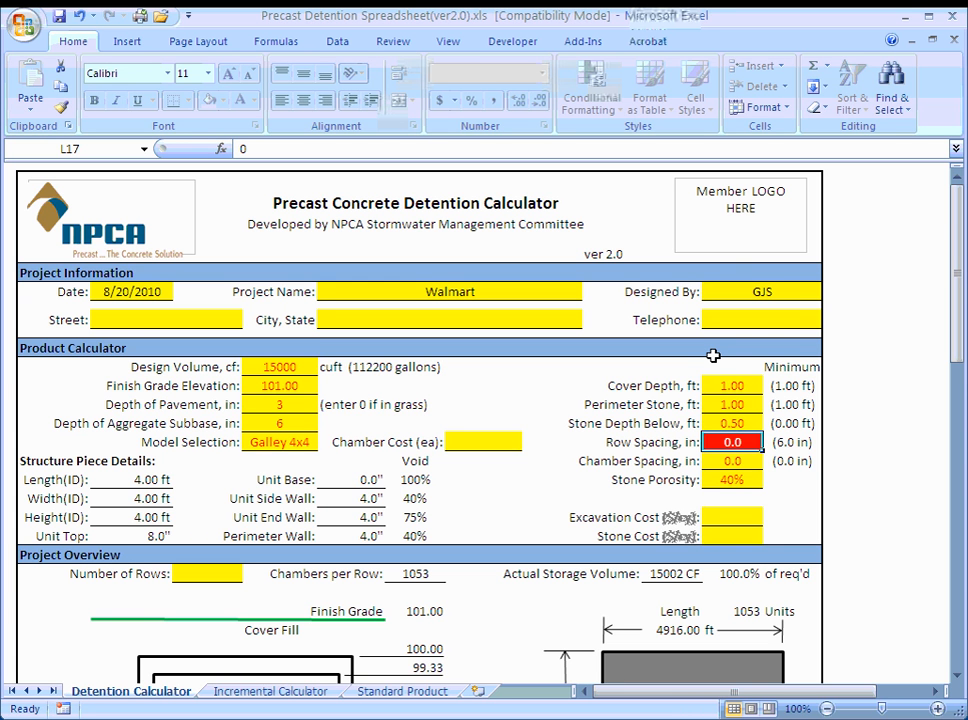
text(6)
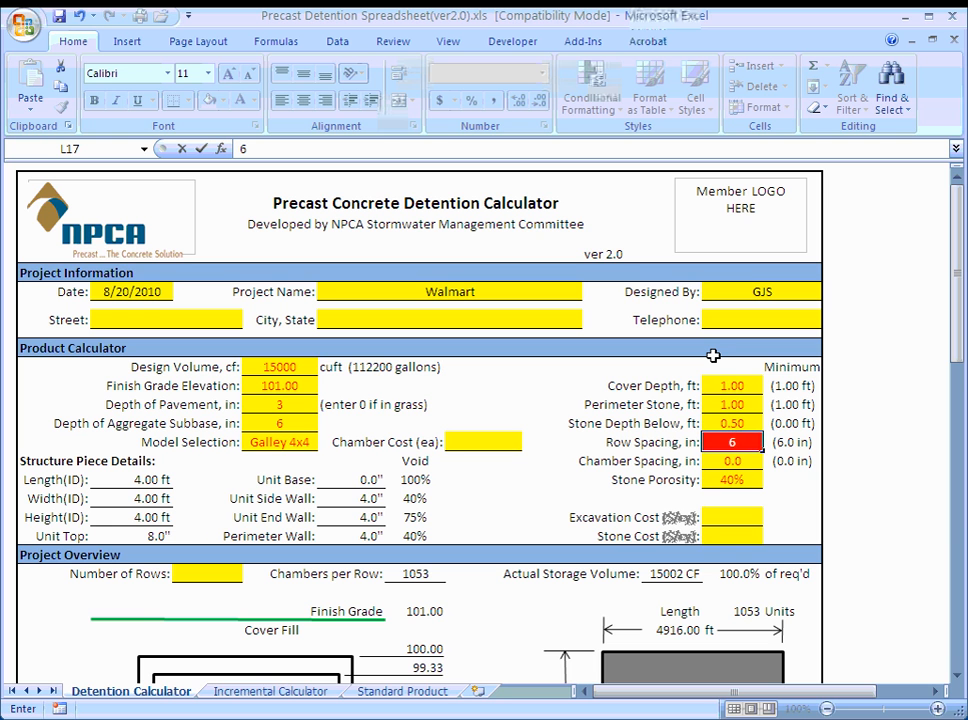
key(Return)
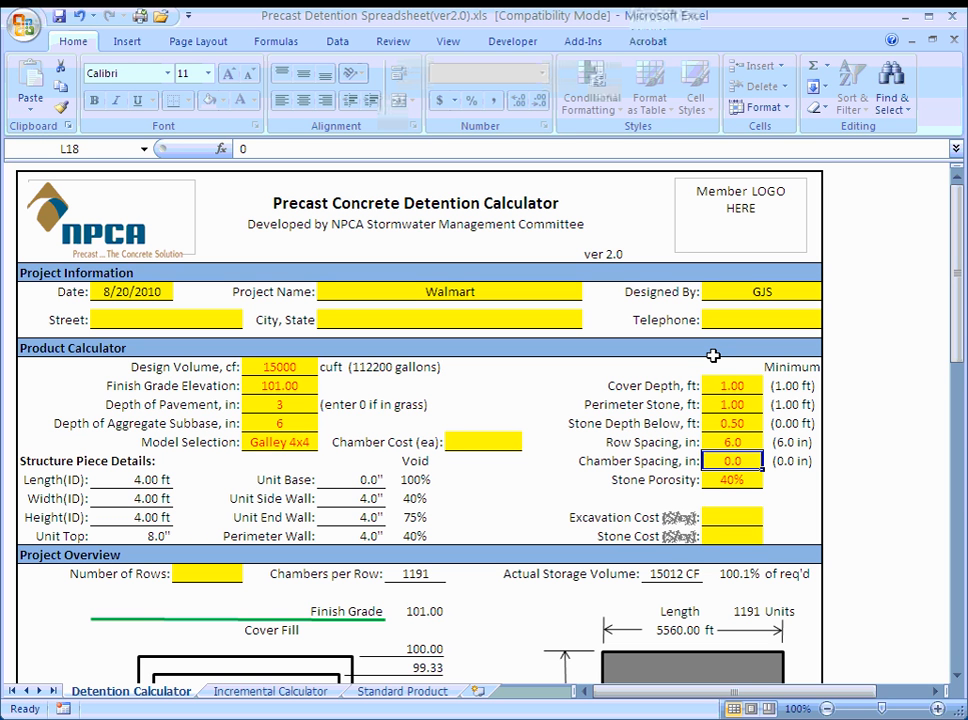
key(Return)
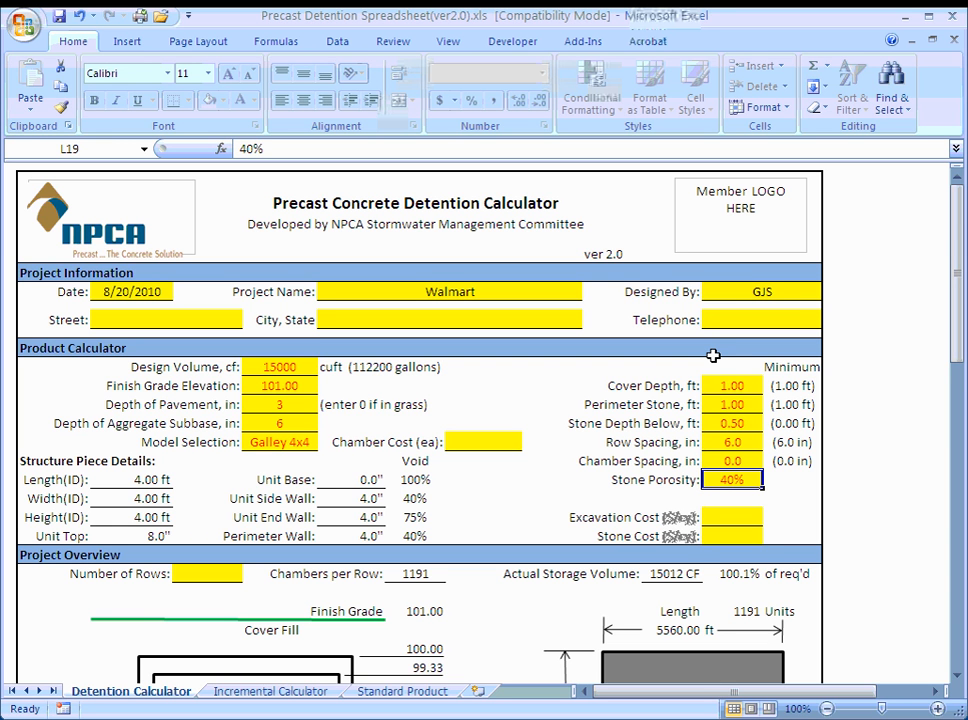
Step: Try a perimeter stone value of 0.5 ft, below the minimum, and restore it to 1 ft
click(740, 404)
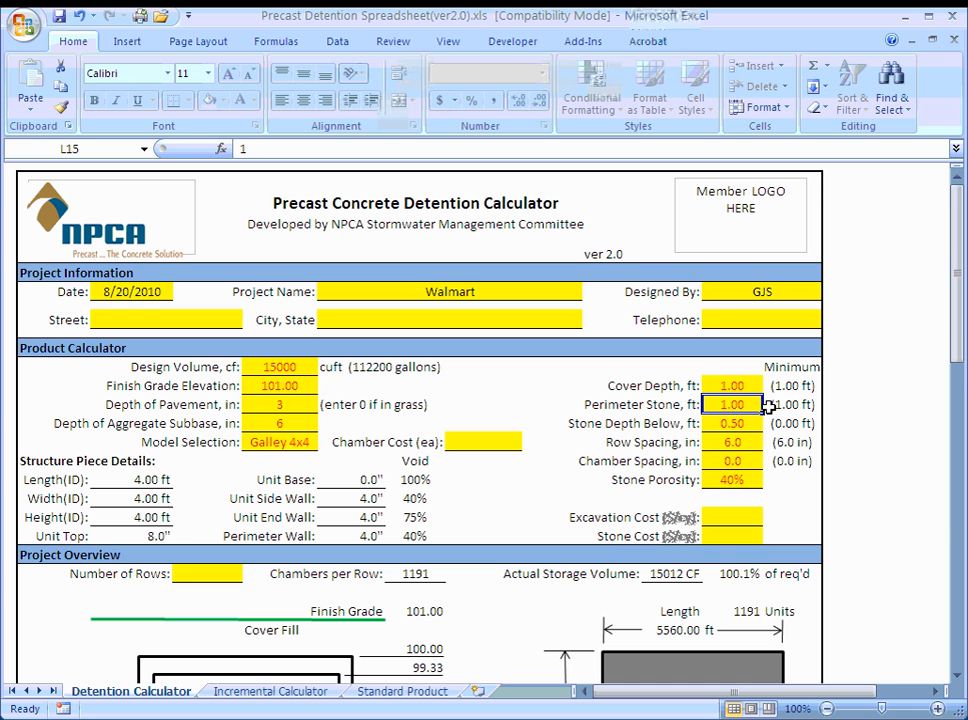
text(.5)
key(Return)
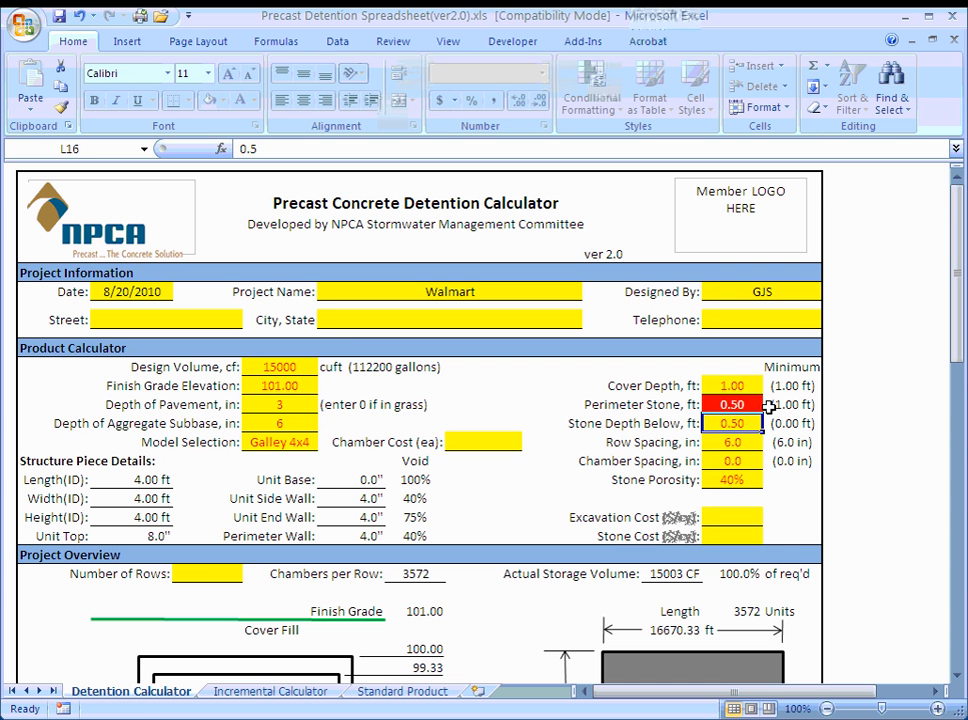
click(744, 405)
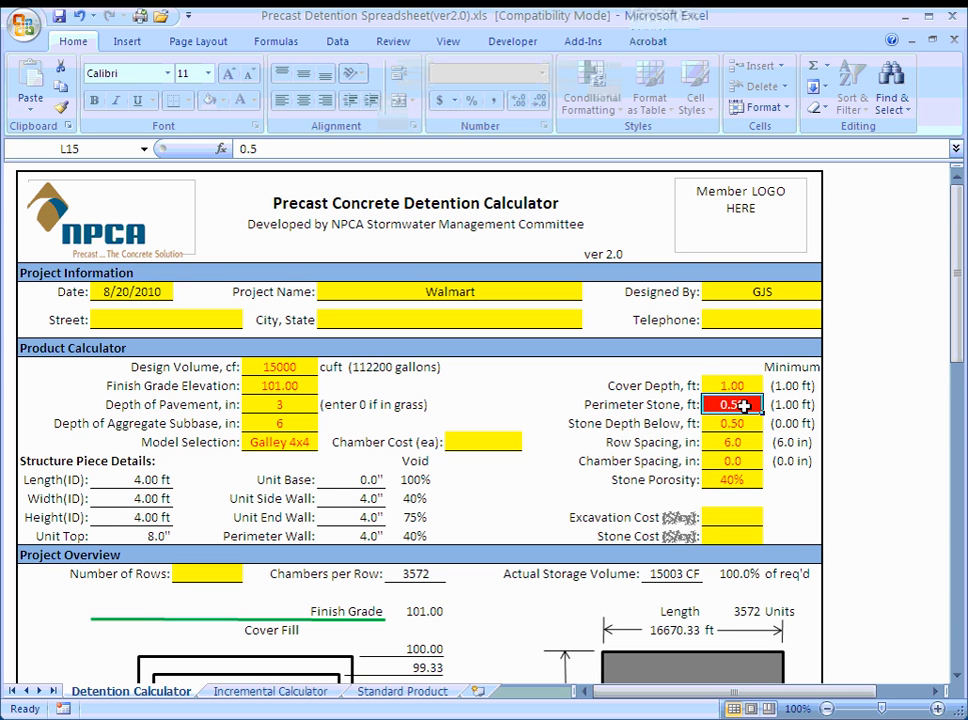
text(1)
key(Return)
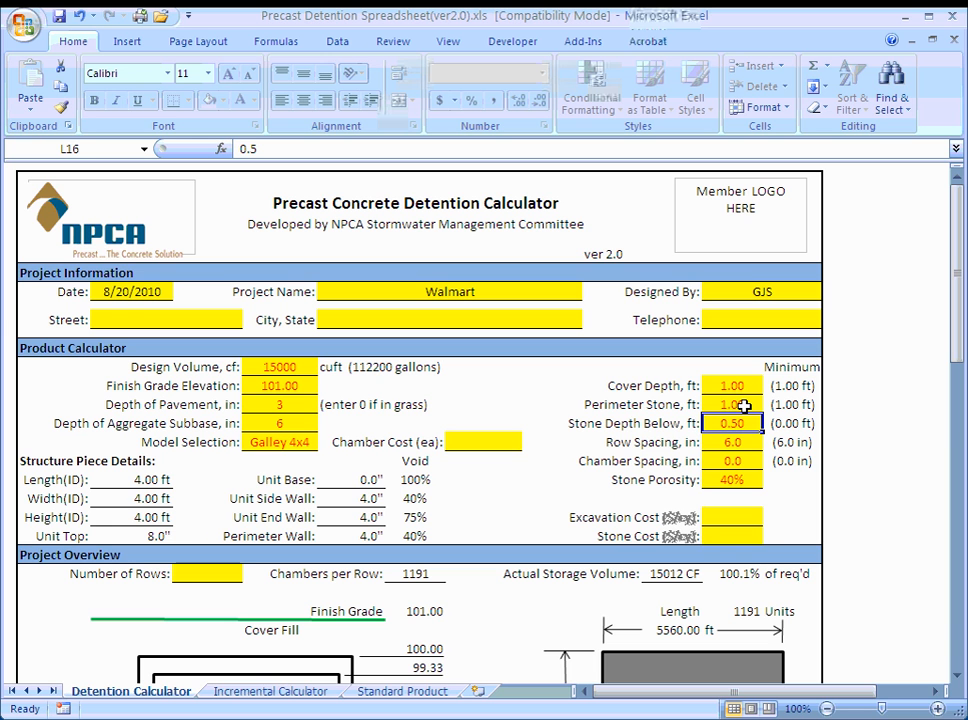
Step: Set the chamber cost to $150 each
click(485, 443)
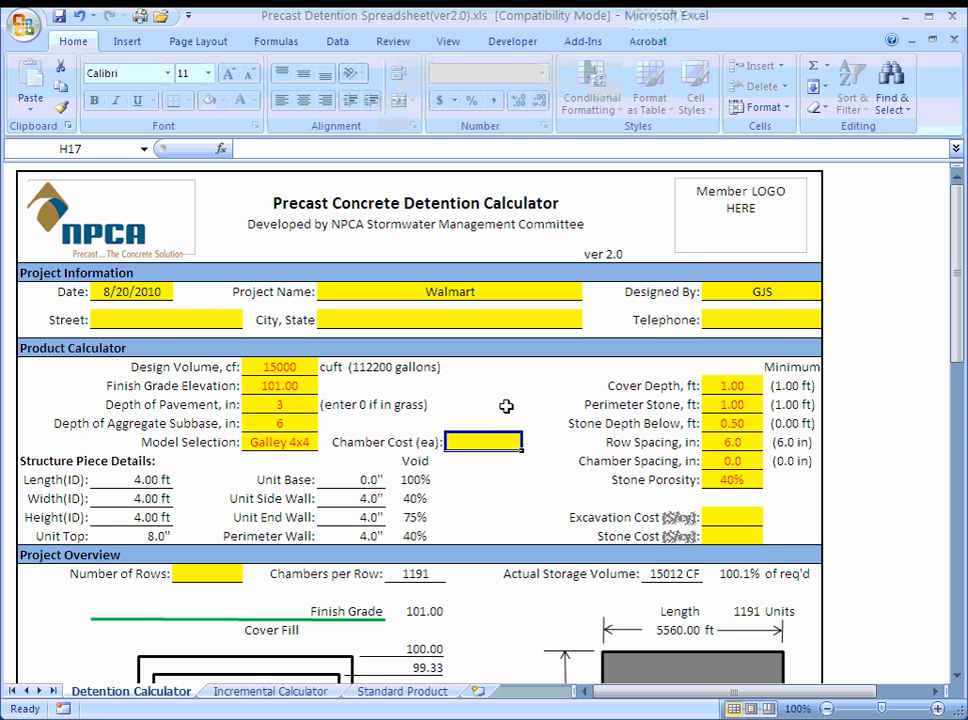
text(150)
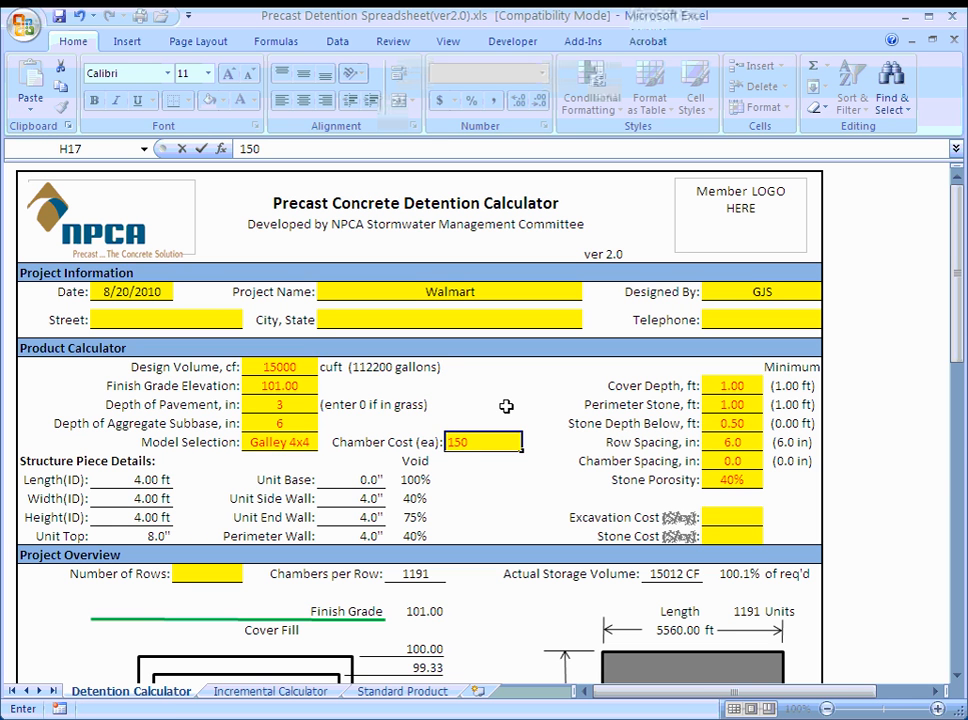
key(Return)
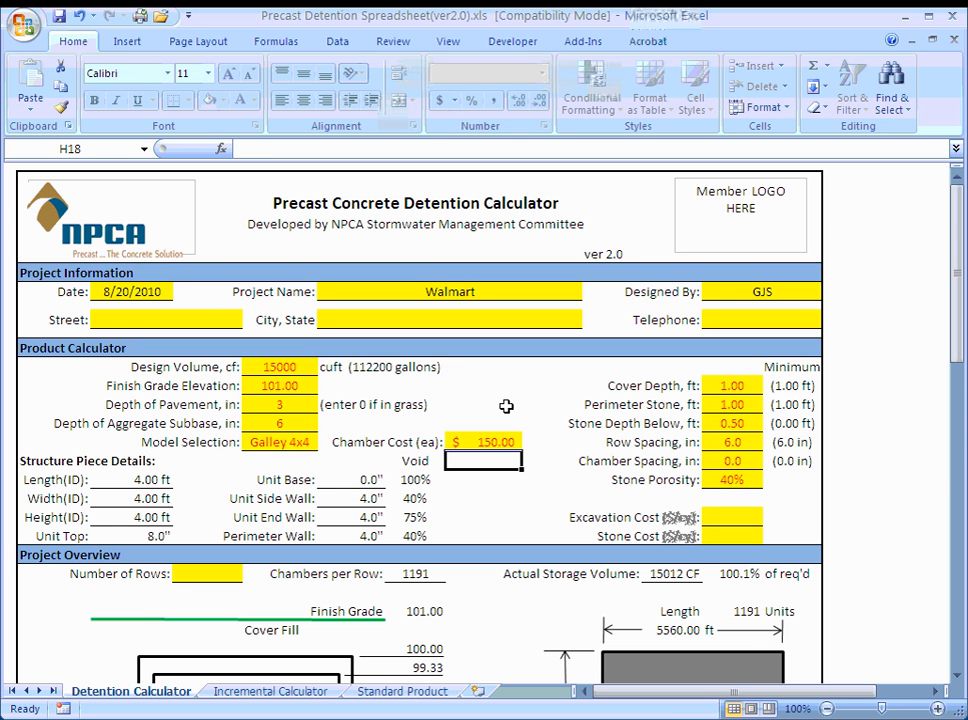
Step: Set the excavation cost to $7 and the stone cost to $15 per cubic yard
click(734, 516)
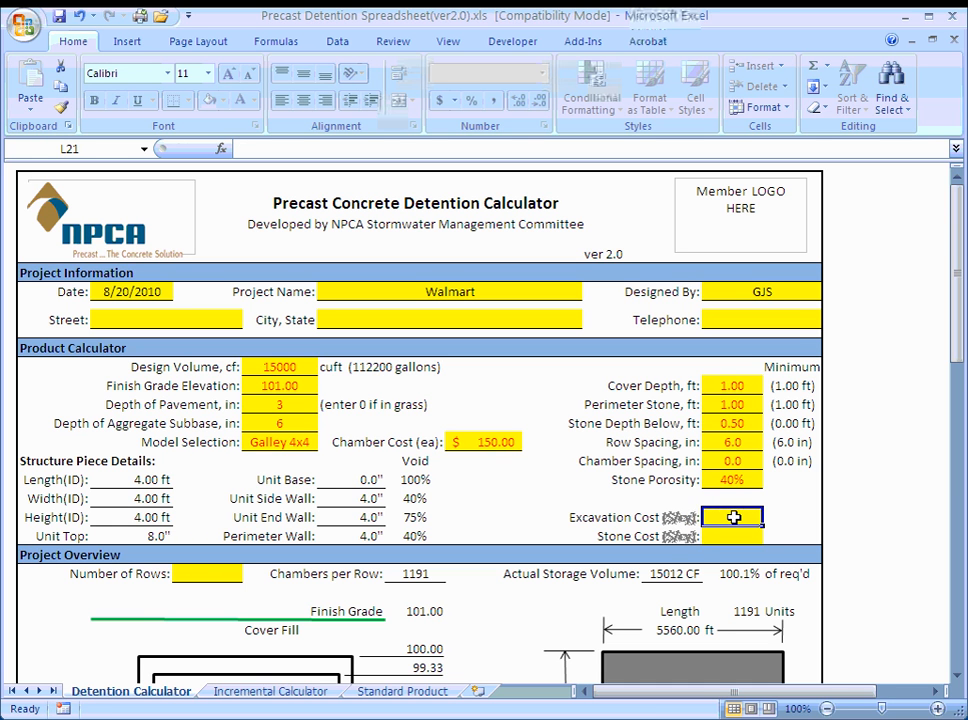
text(7)
key(Return)
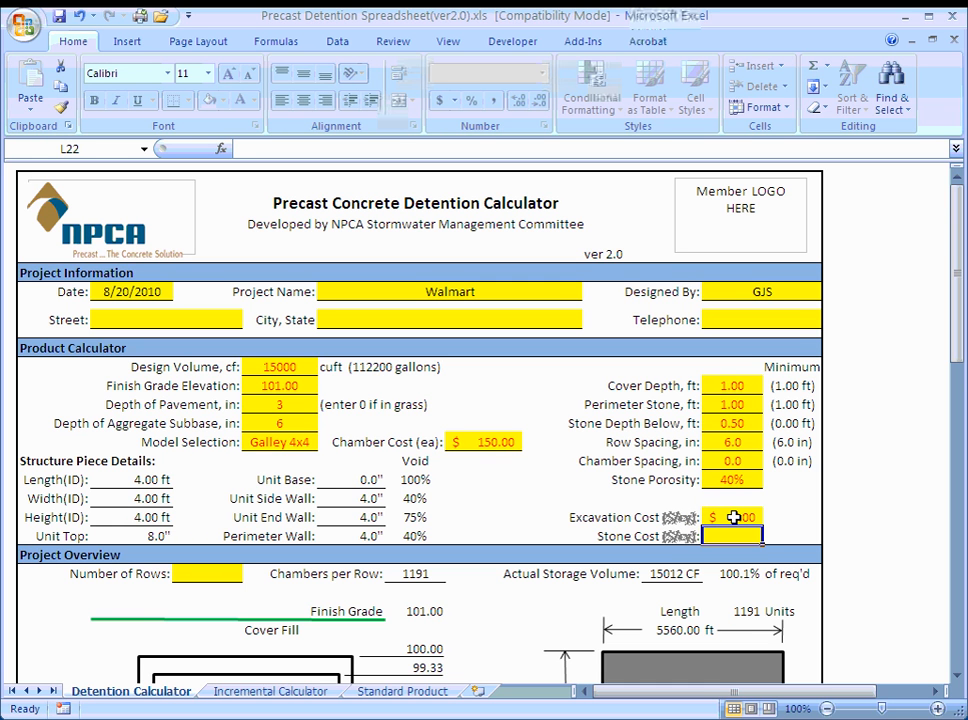
text(15)
key(Return)
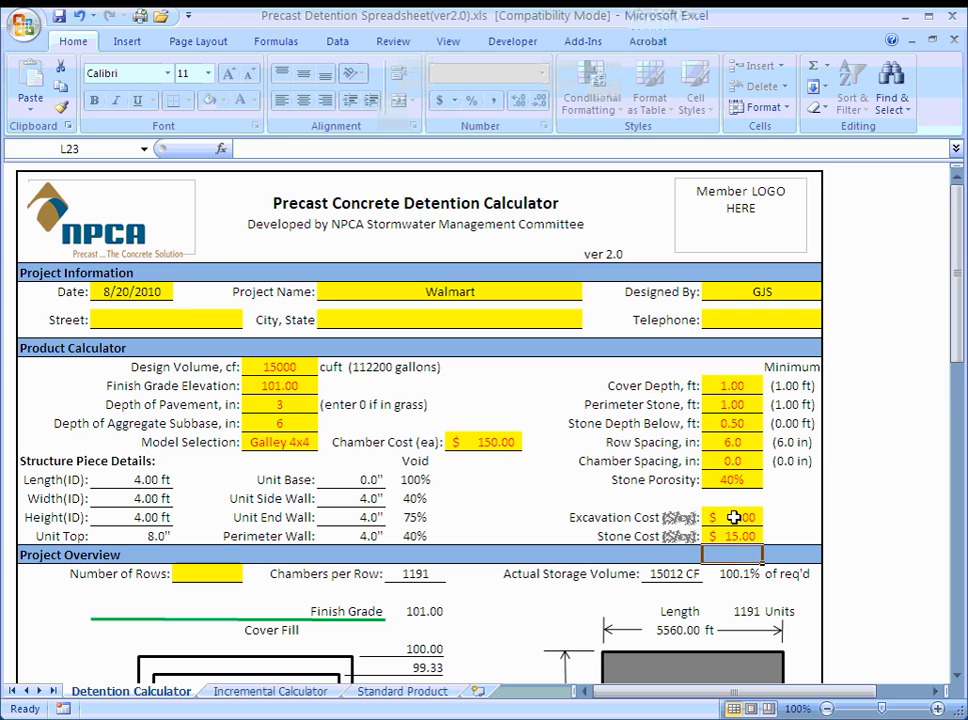
Step: Check the elevation at the bottom of the stone fill and try 10 as the number of rows in the Project Overview
scroll(577, 419, down, 3)
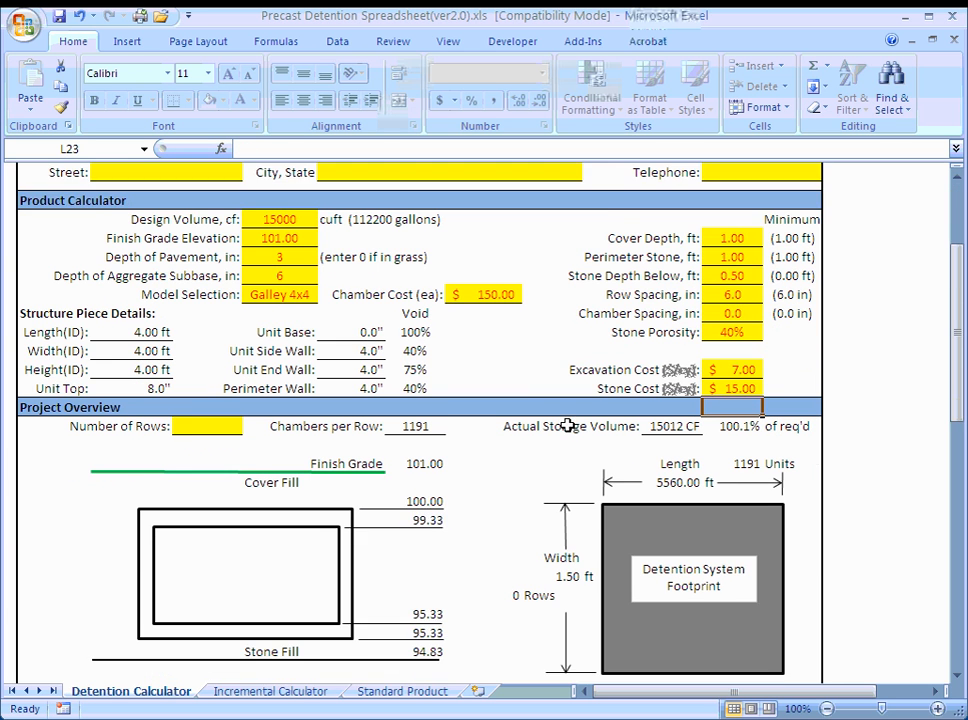
scroll(567, 426, down, 1)
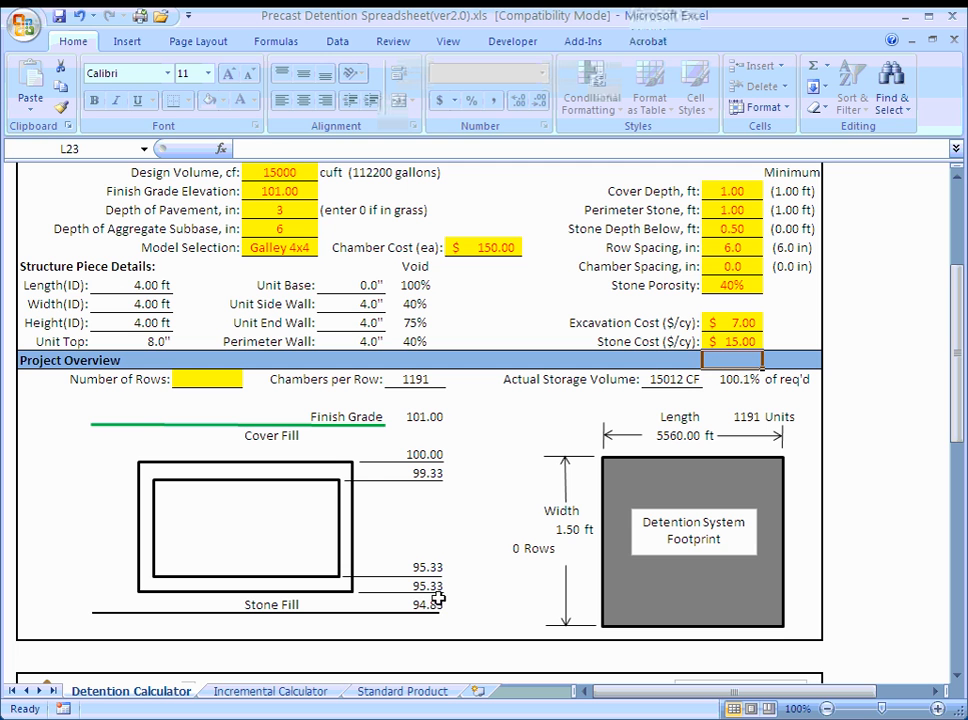
click(399, 604)
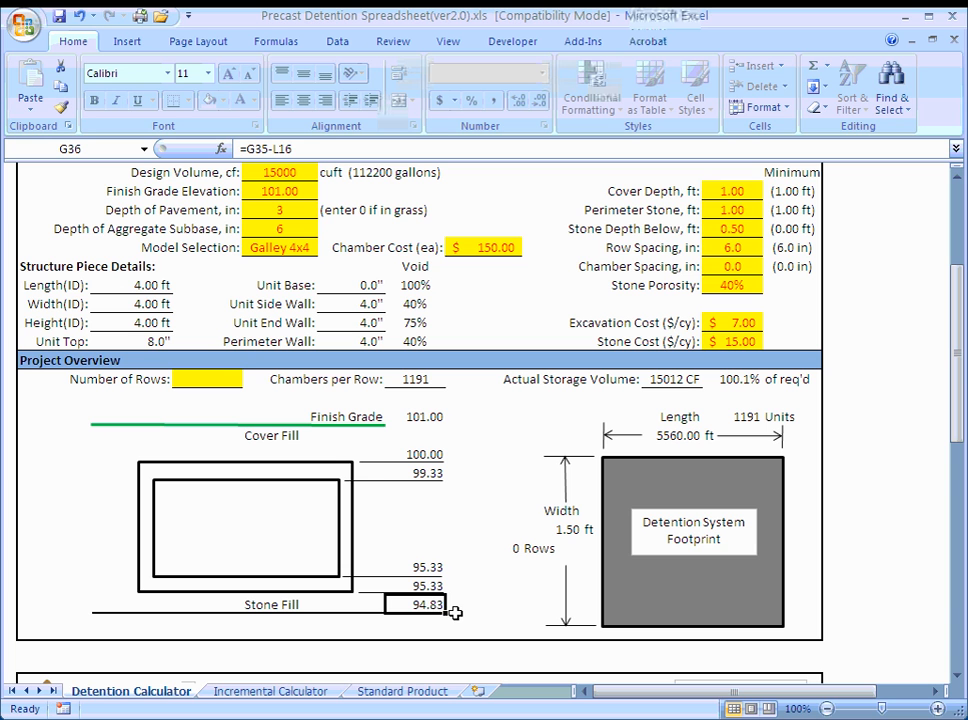
click(236, 379)
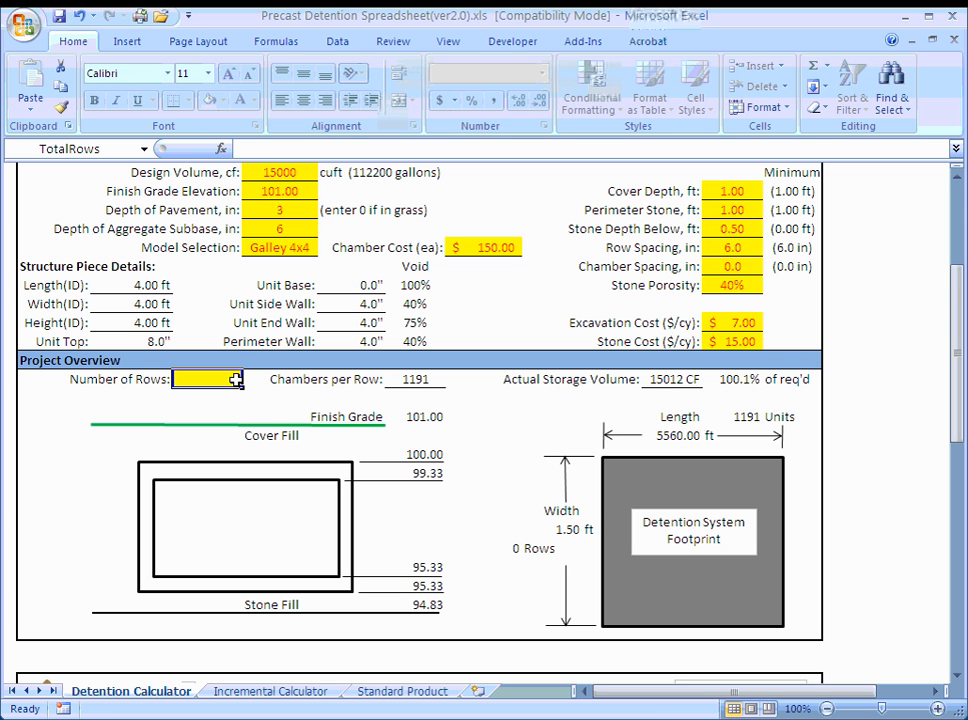
text(10)
key(Return)
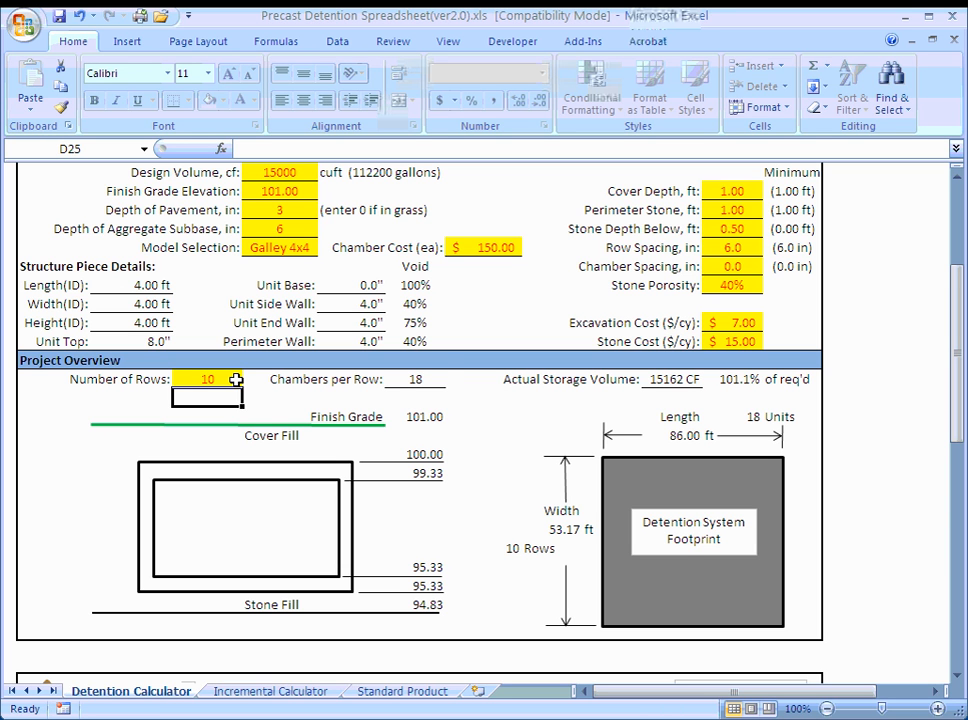
Step: Check the chambers per row and set the number of rows to 12
click(410, 378)
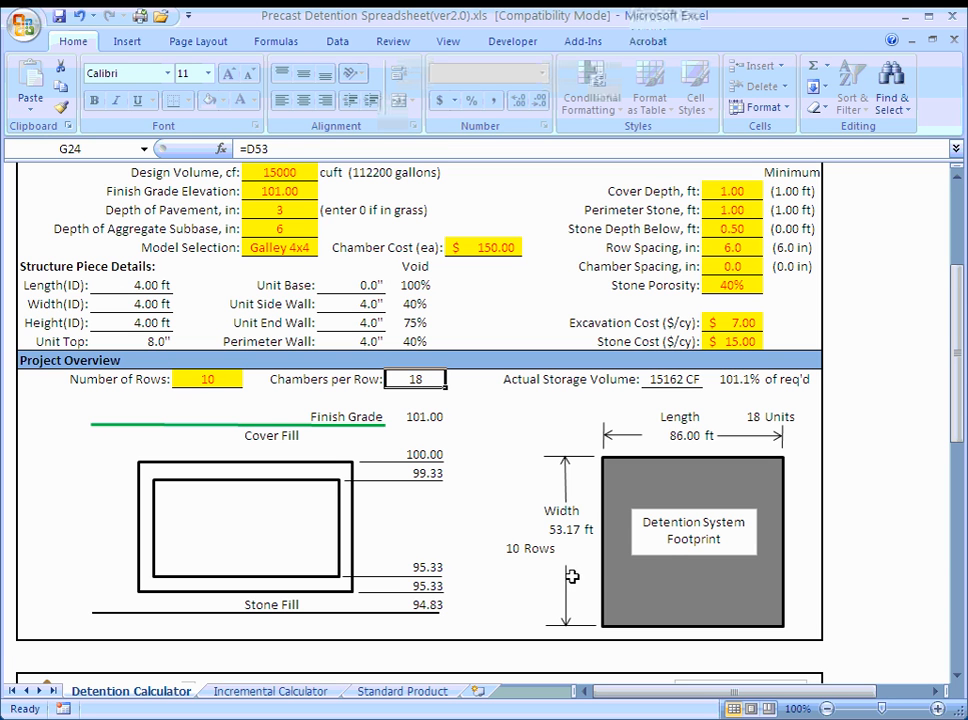
click(214, 380)
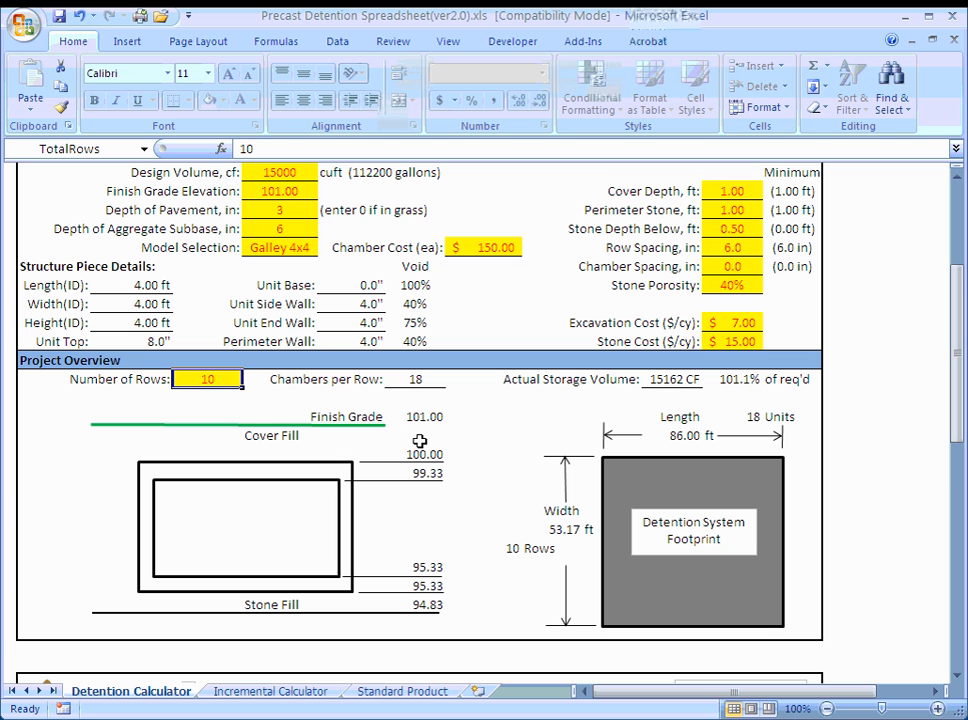
text(12)
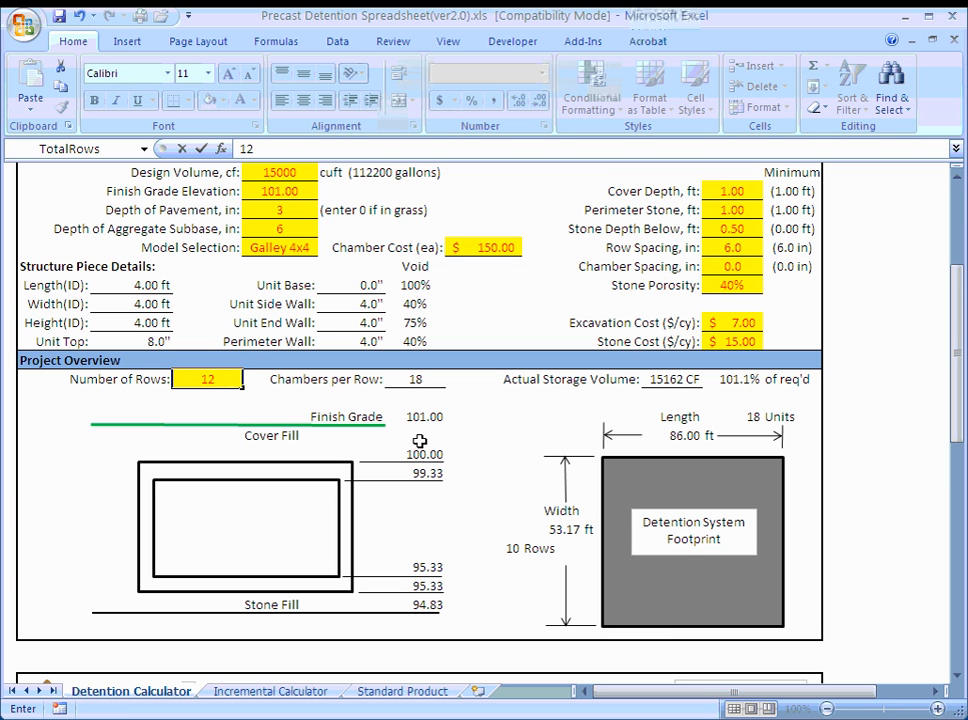
key(Return)
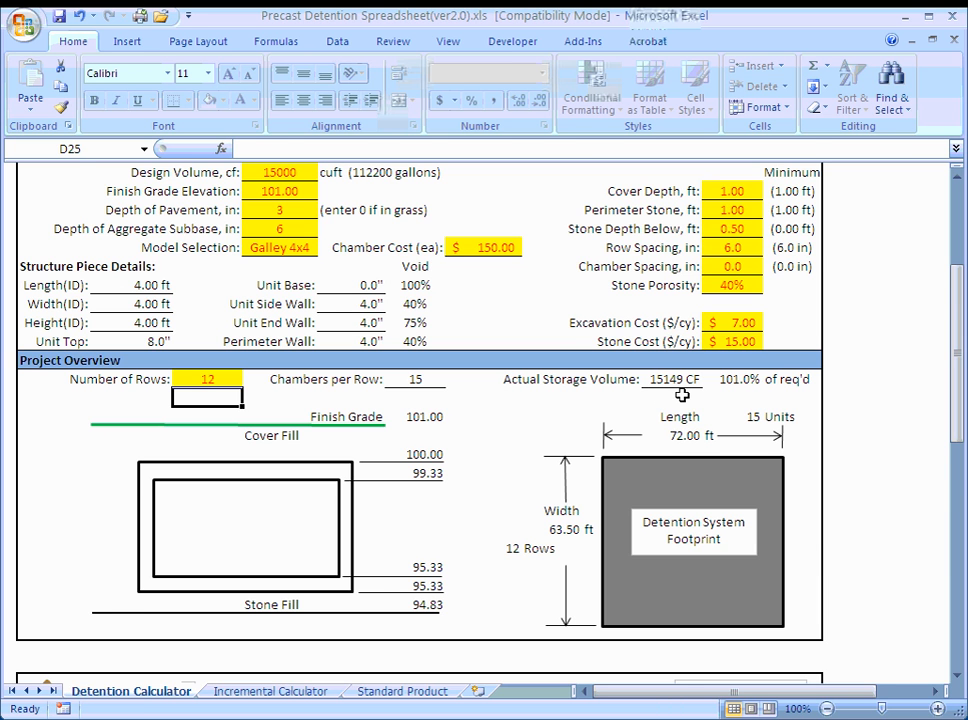
Step: Examine the Product Summary, including the storage volumes, section quantities, product dimensions and costing breakdown
scroll(490, 417, down, 2)
scroll(549, 402, down, 2)
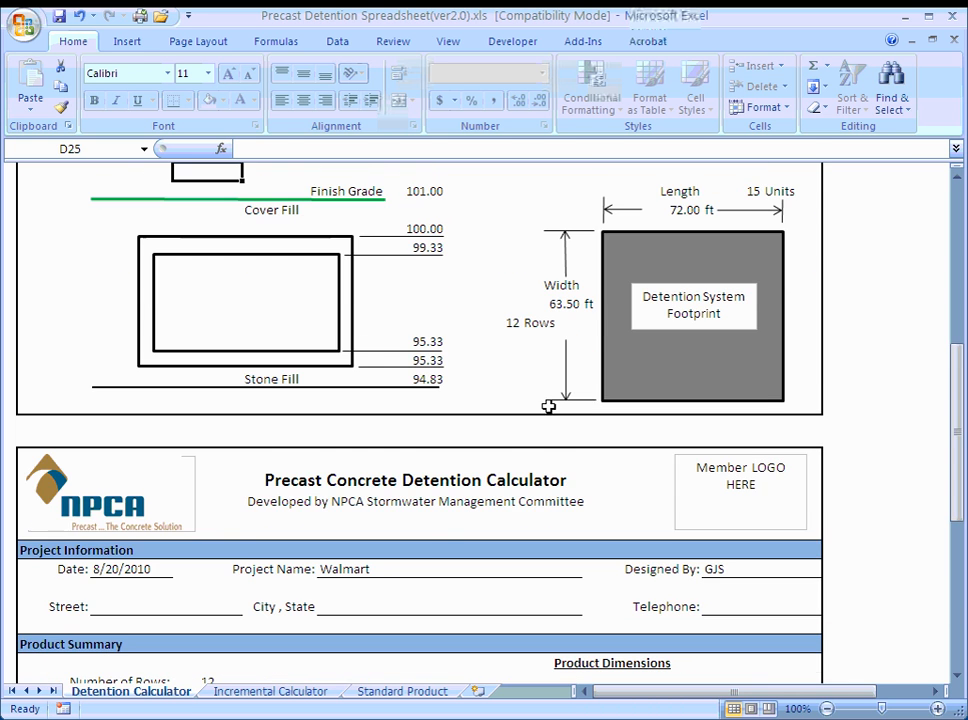
scroll(555, 392, down, 3)
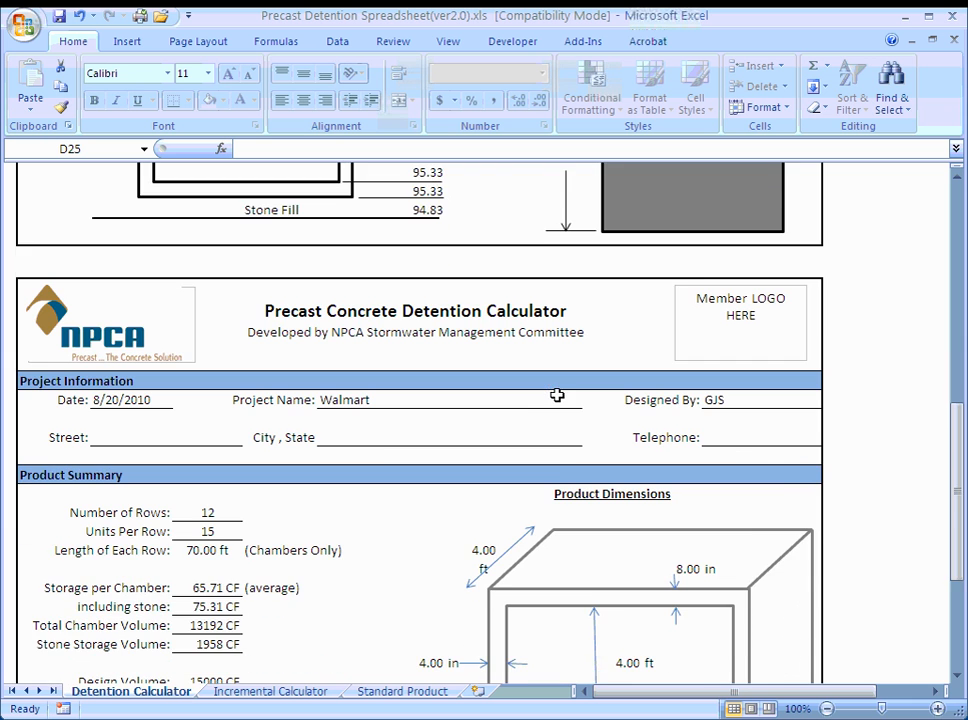
scroll(558, 396, down, 2)
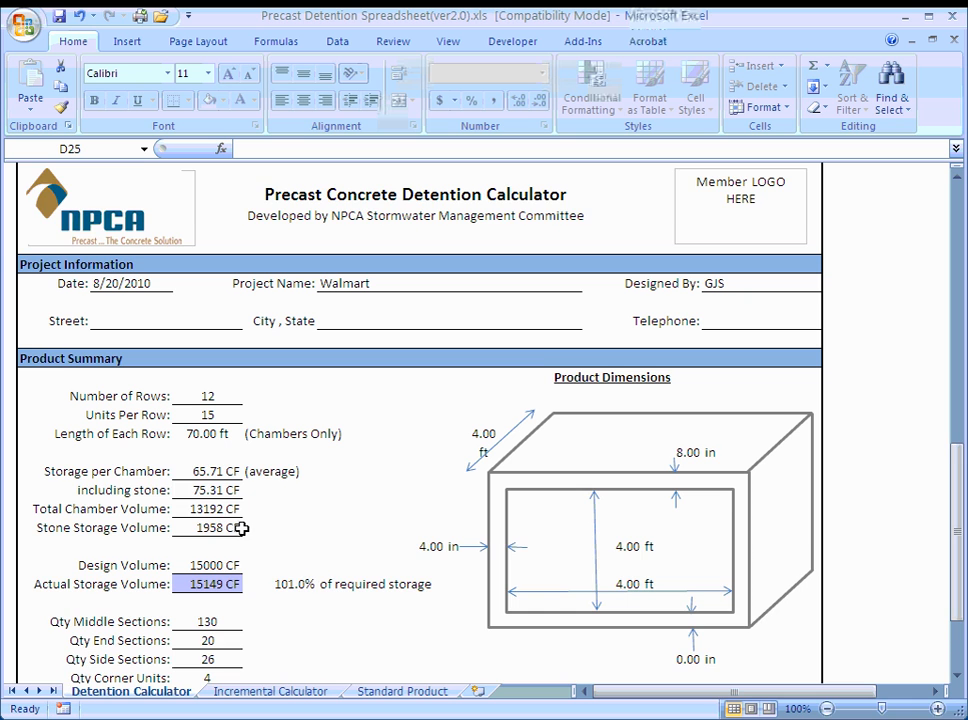
scroll(242, 526, down, 1)
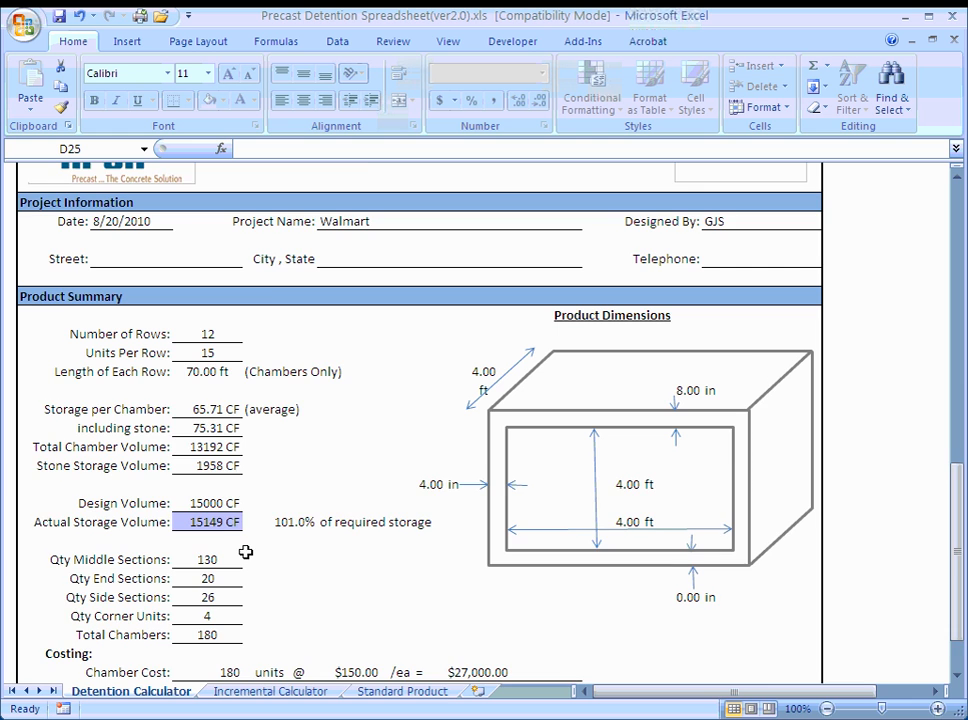
scroll(250, 552, down, 2)
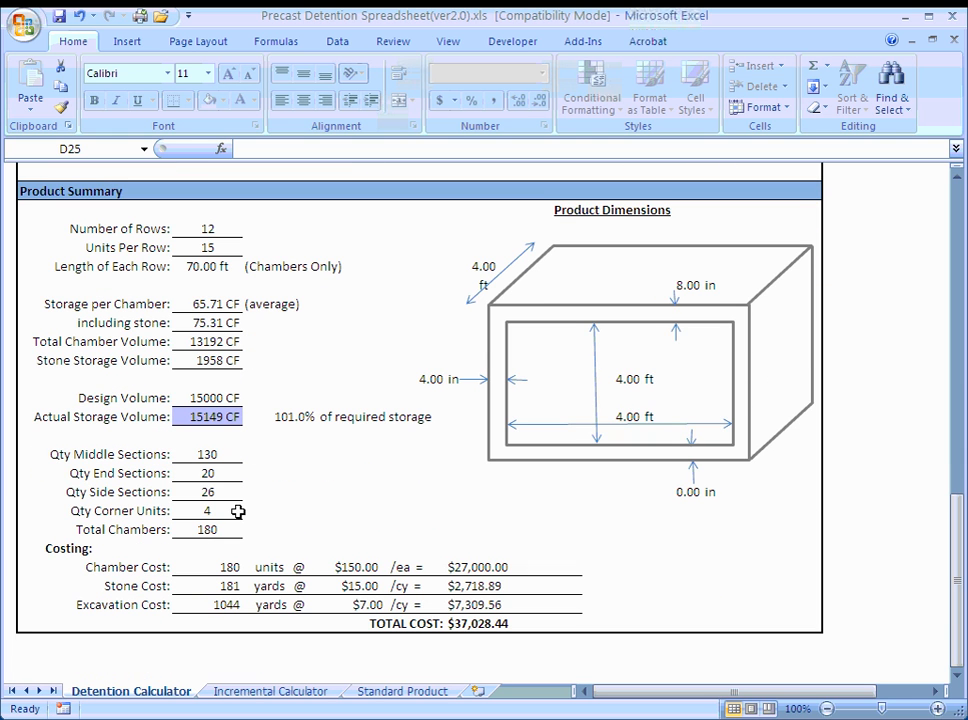